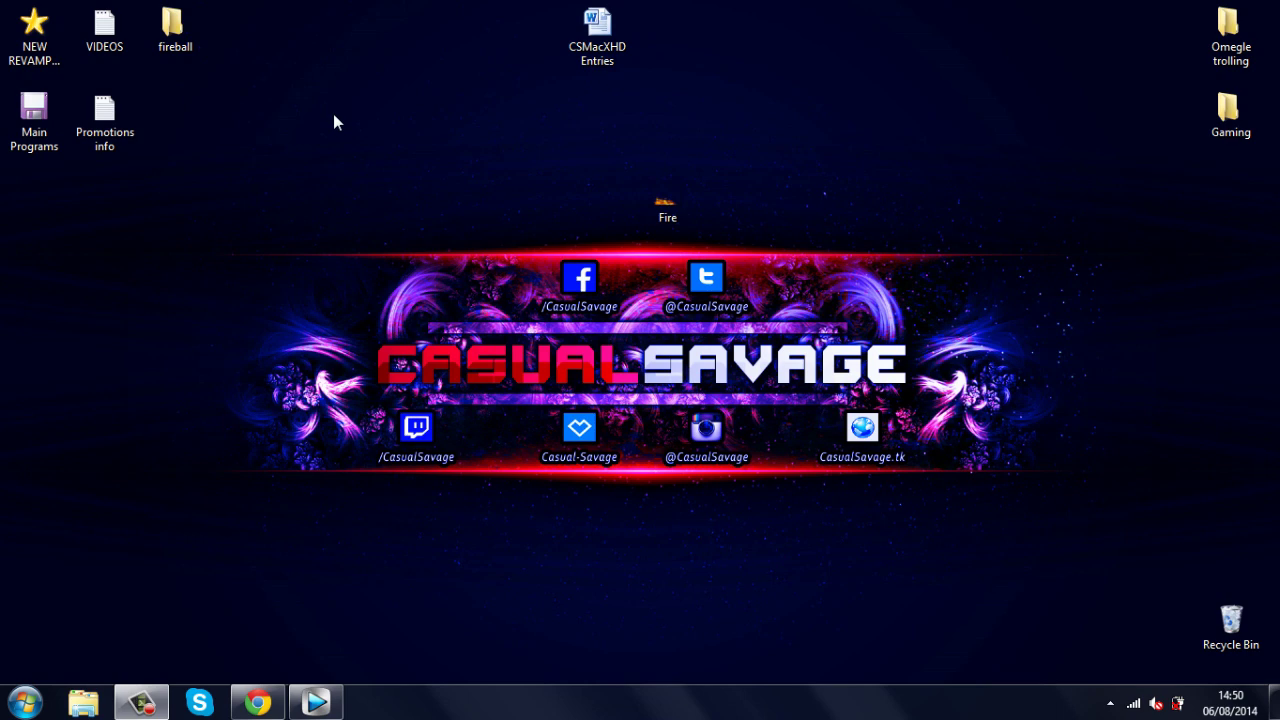
Switch from the Clash of The Koni Boys folder past the Vegas project to the 'fire png' image results
{"action": "key", "text": "alt+Tab"}
{"action": "left_click_drag", "start_coordinate": [520, 350], "coordinate": [343, 520]}
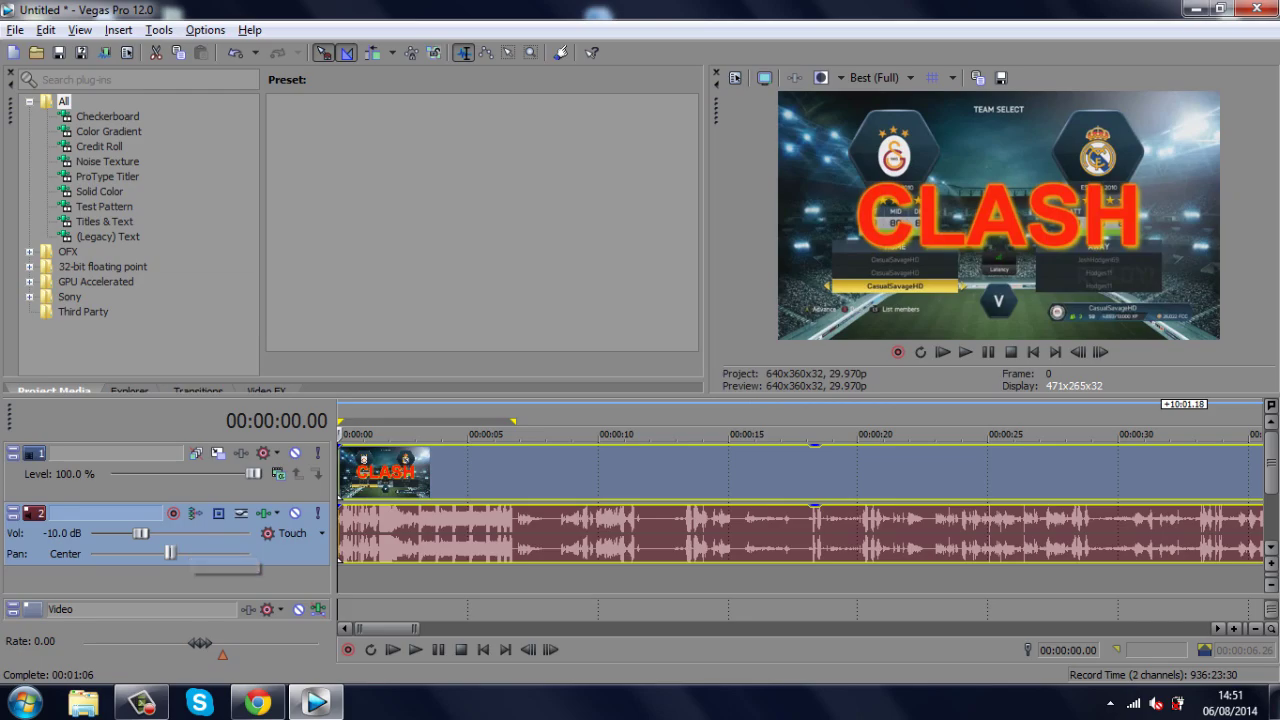
{"action": "left_click", "coordinate": [258, 703]}
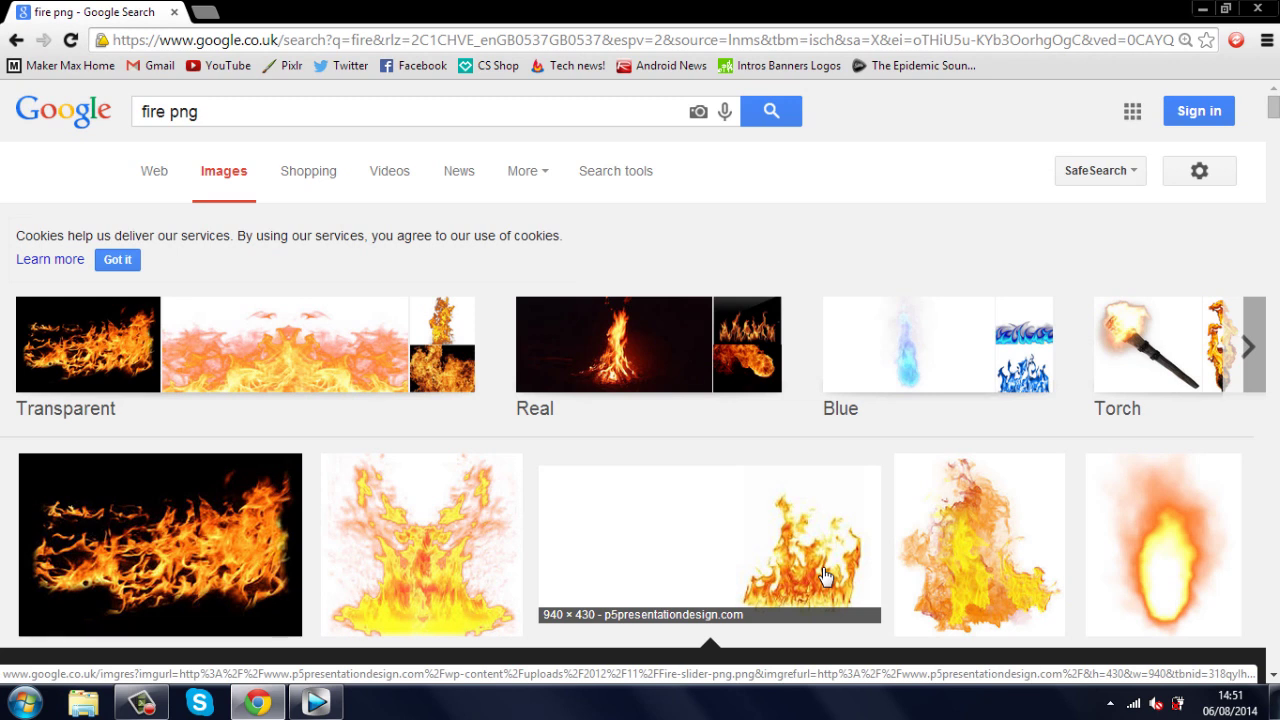
Open the wide fire-flames picture from the 'fire png' results and choose Save image as
{"action": "double_click", "coordinate": [190, 116]}
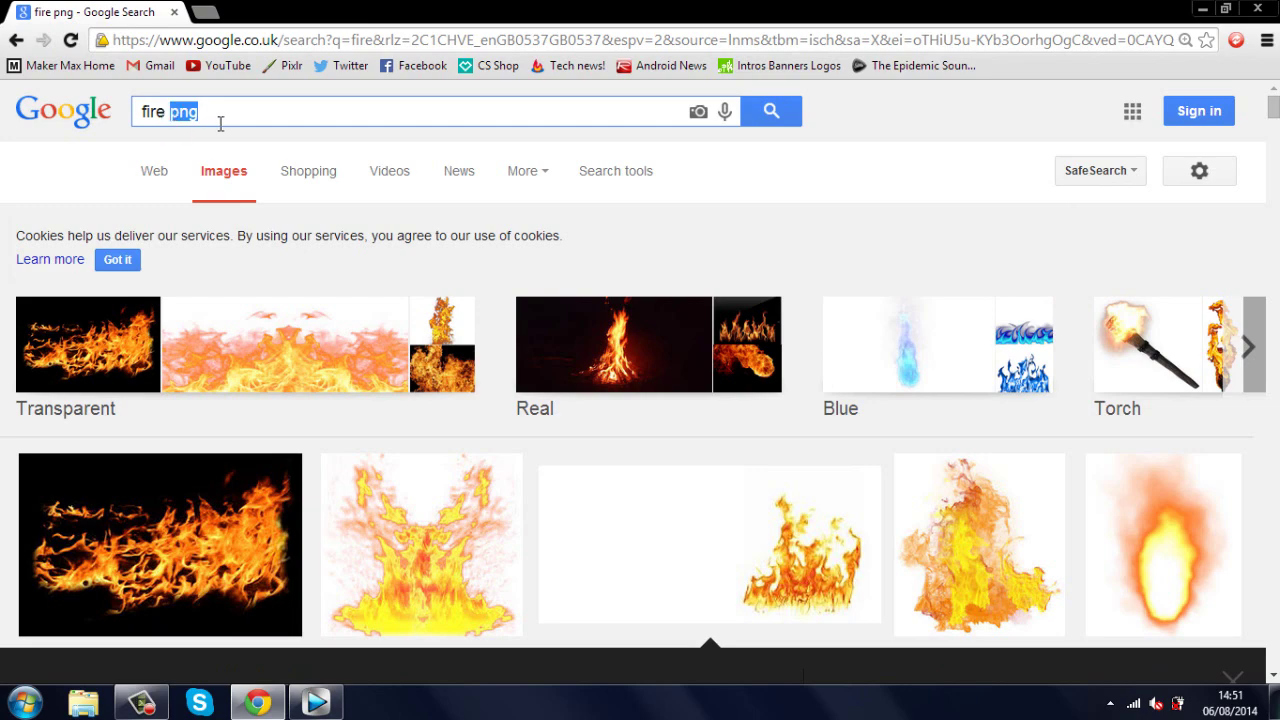
{"action": "left_click", "coordinate": [760, 500]}
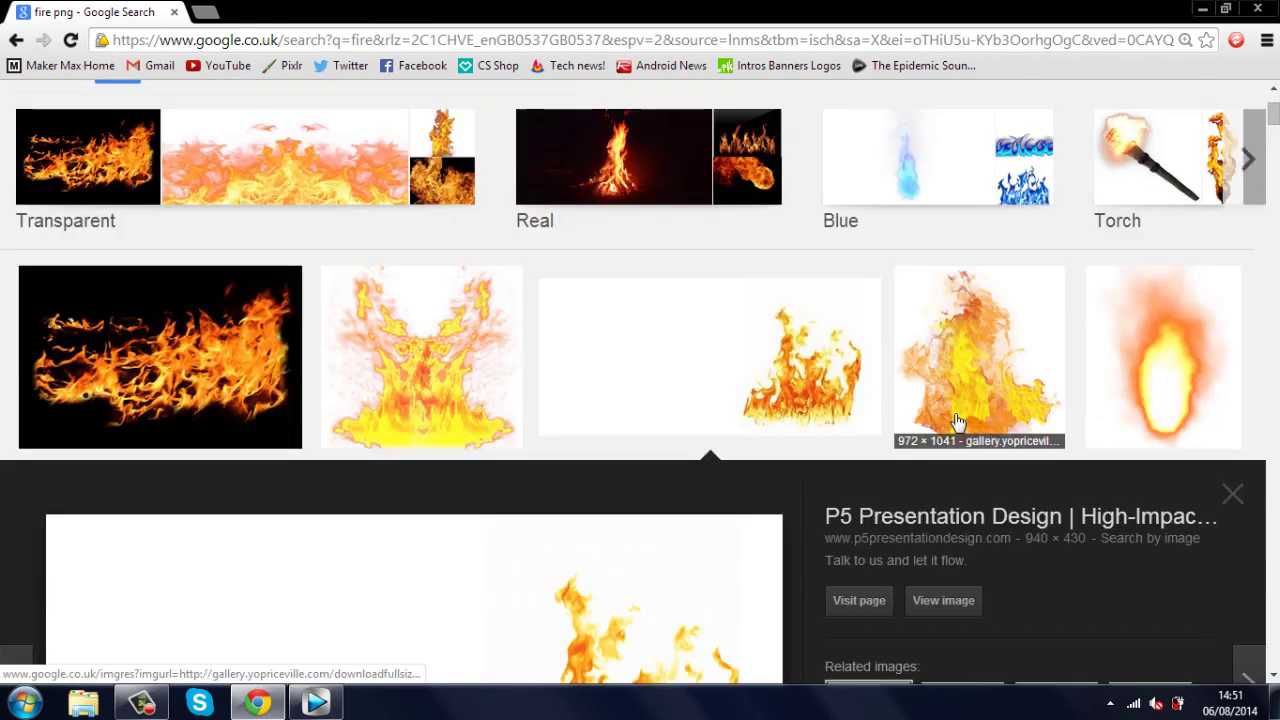
{"action": "scroll", "coordinate": [700, 400], "scroll_direction": "down", "scroll_amount": 3}
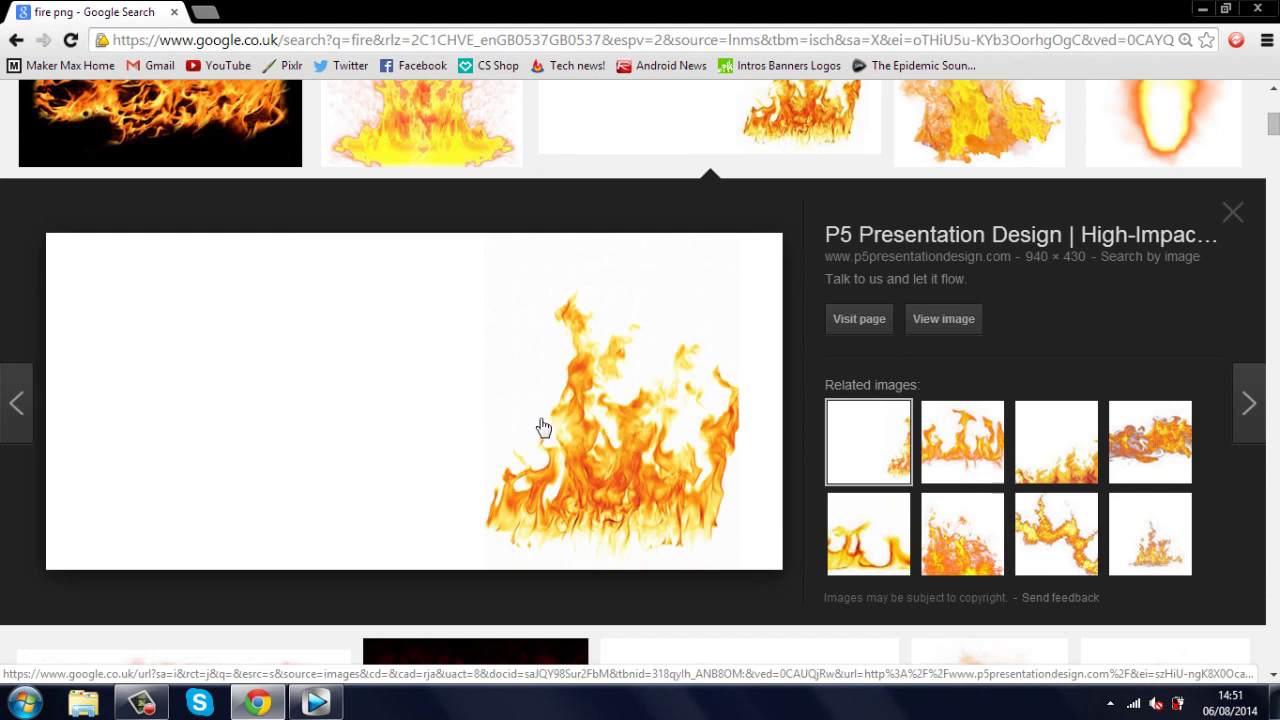
{"action": "right_click", "coordinate": [596, 365]}
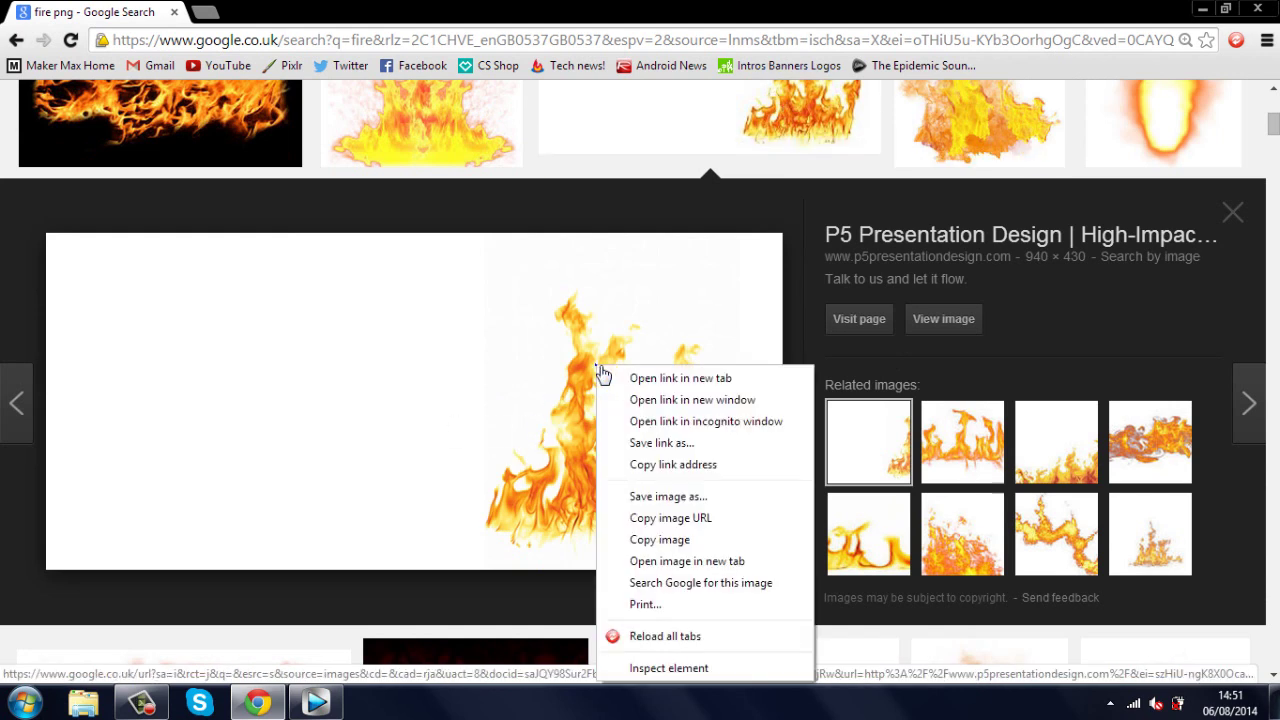
{"action": "left_click", "coordinate": [663, 498]}
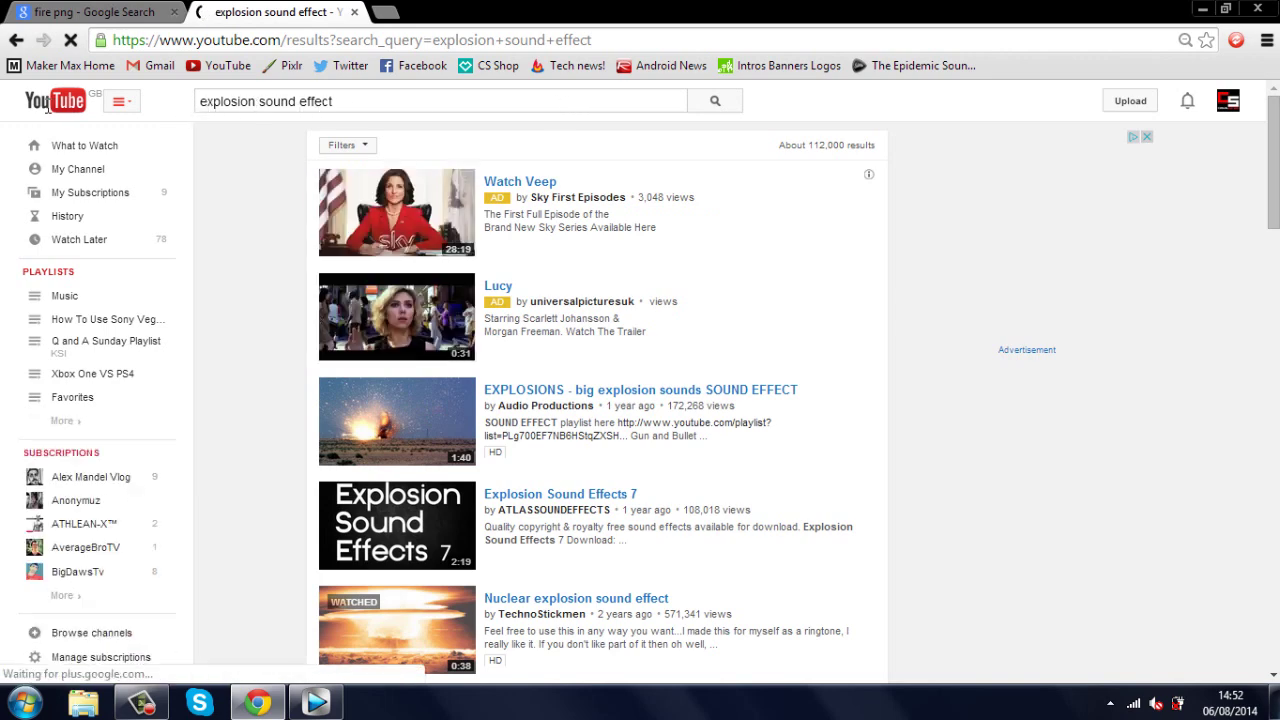
Open and pause the Explosion Sound Effect video, then copy its URL from the address bar
{"action": "scroll", "coordinate": [602, 298], "scroll_direction": "down", "scroll_amount": 3}
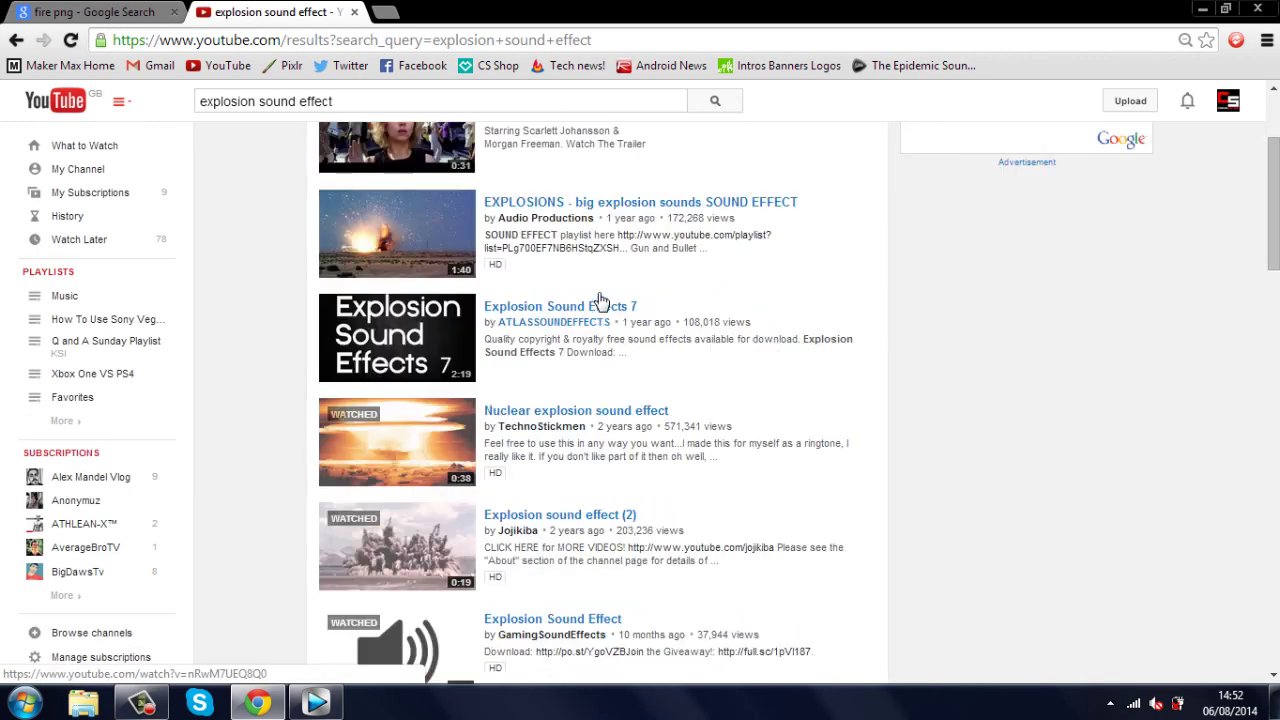
{"action": "scroll", "coordinate": [605, 290], "scroll_direction": "down", "scroll_amount": 1}
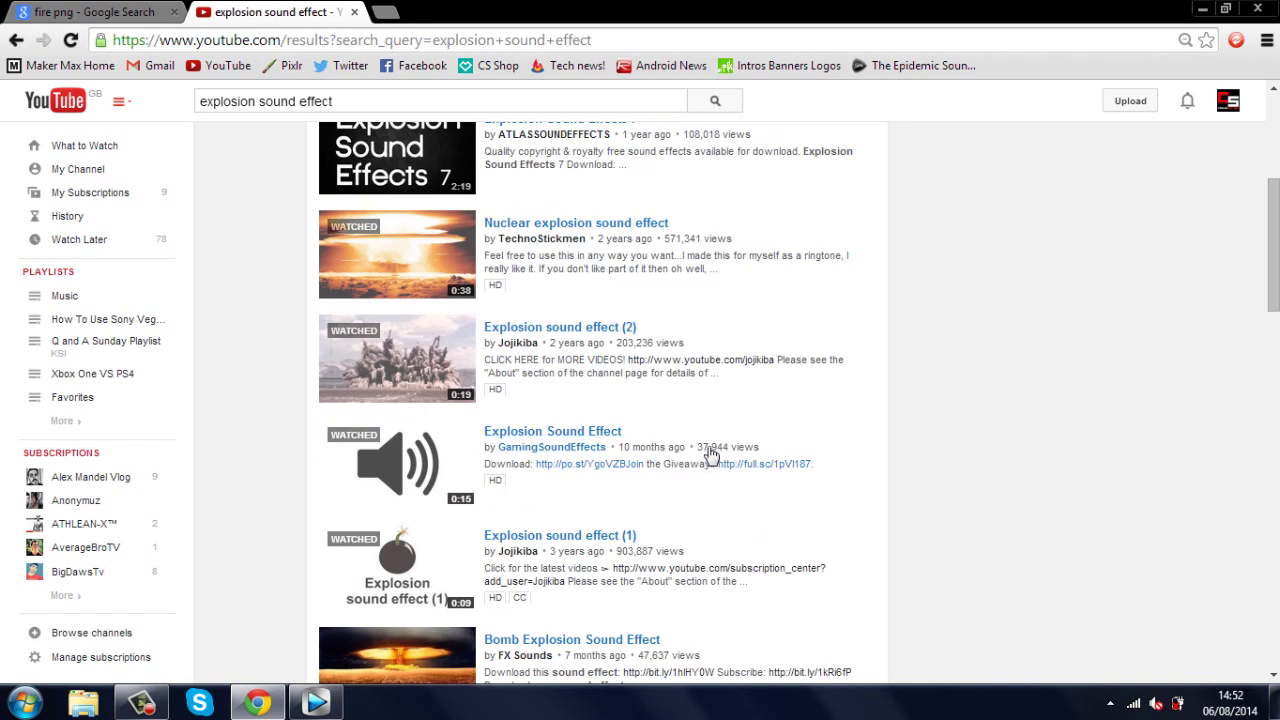
{"action": "left_click", "coordinate": [695, 452]}
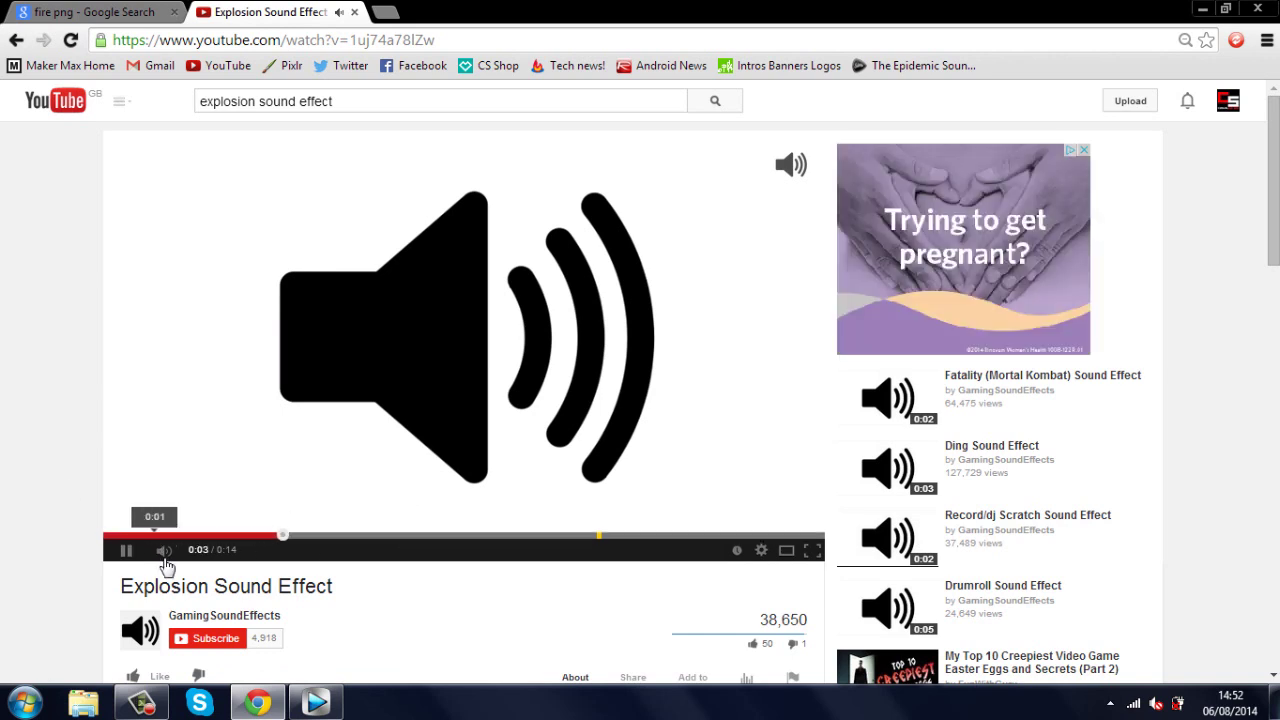
{"action": "left_click", "coordinate": [126, 550]}
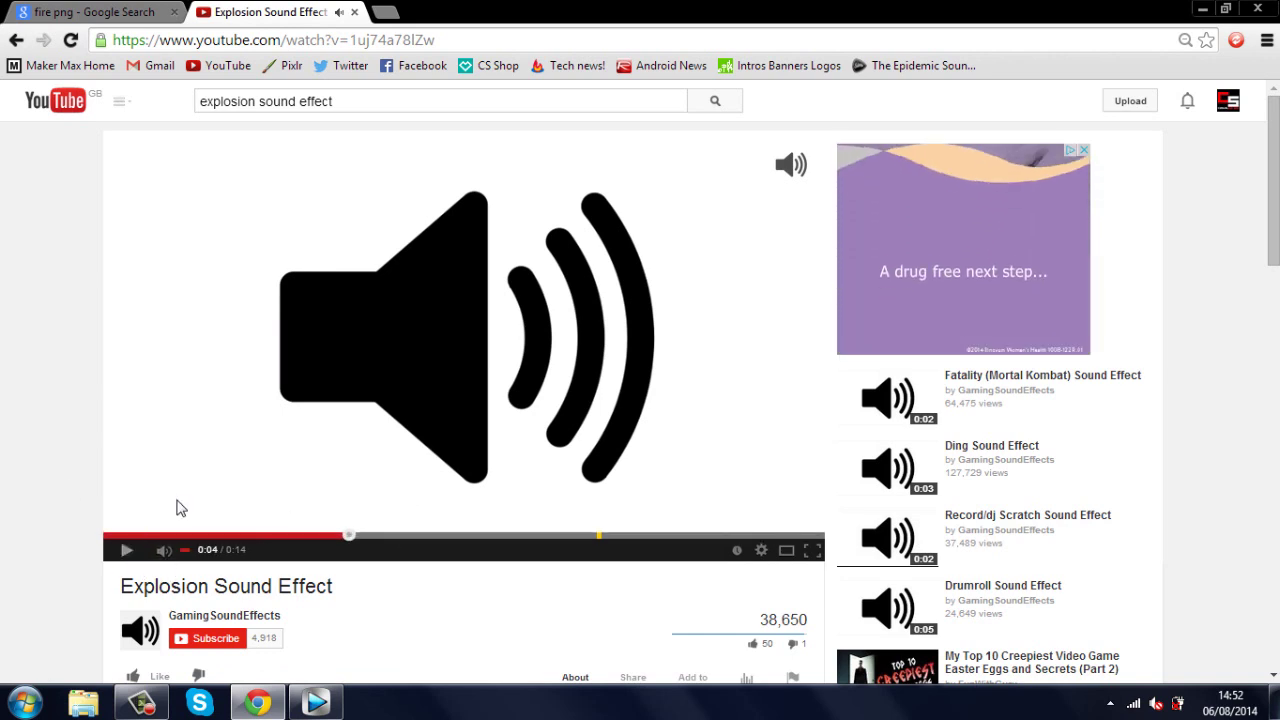
{"action": "left_click", "coordinate": [334, 42]}
{"action": "key", "text": "super+c"}
{"action": "right_click", "coordinate": [333, 44]}
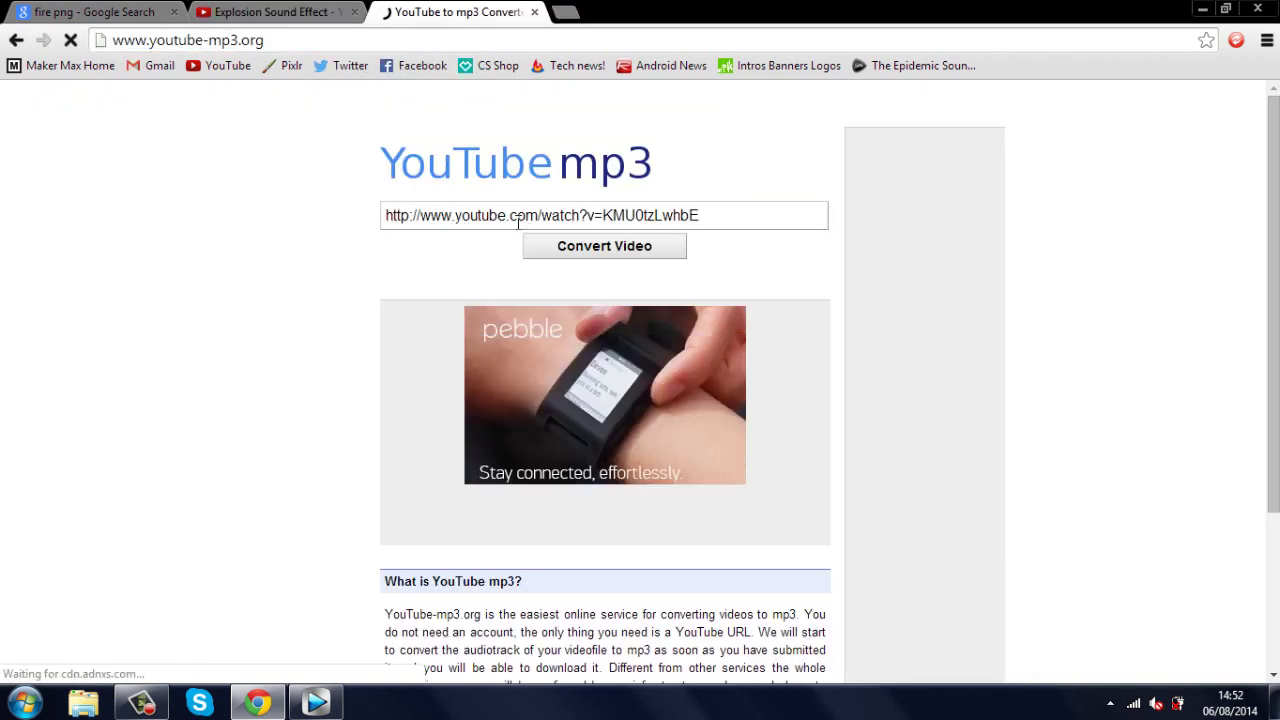
Paste the Explosion Sound Effect video link into the youtube-mp3.org field
{"action": "left_click", "coordinate": [512, 217]}
{"action": "left_click", "coordinate": [272, 12]}
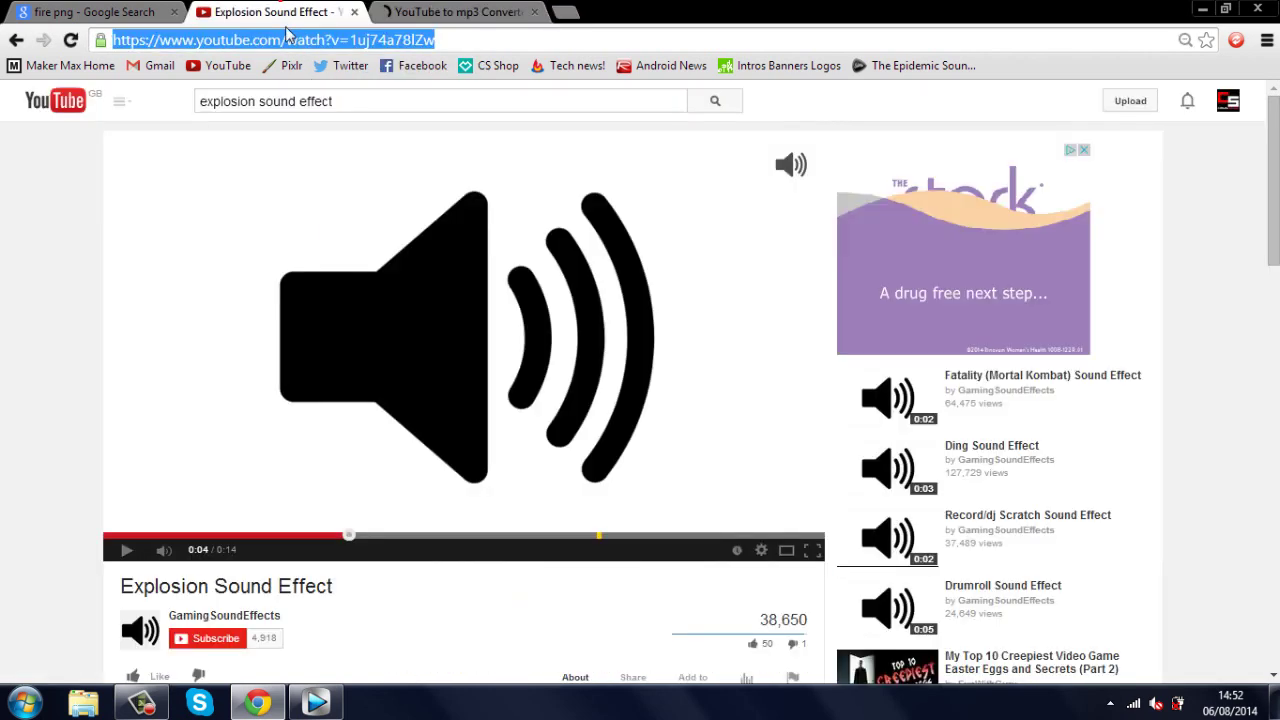
{"action": "left_click", "coordinate": [425, 11]}
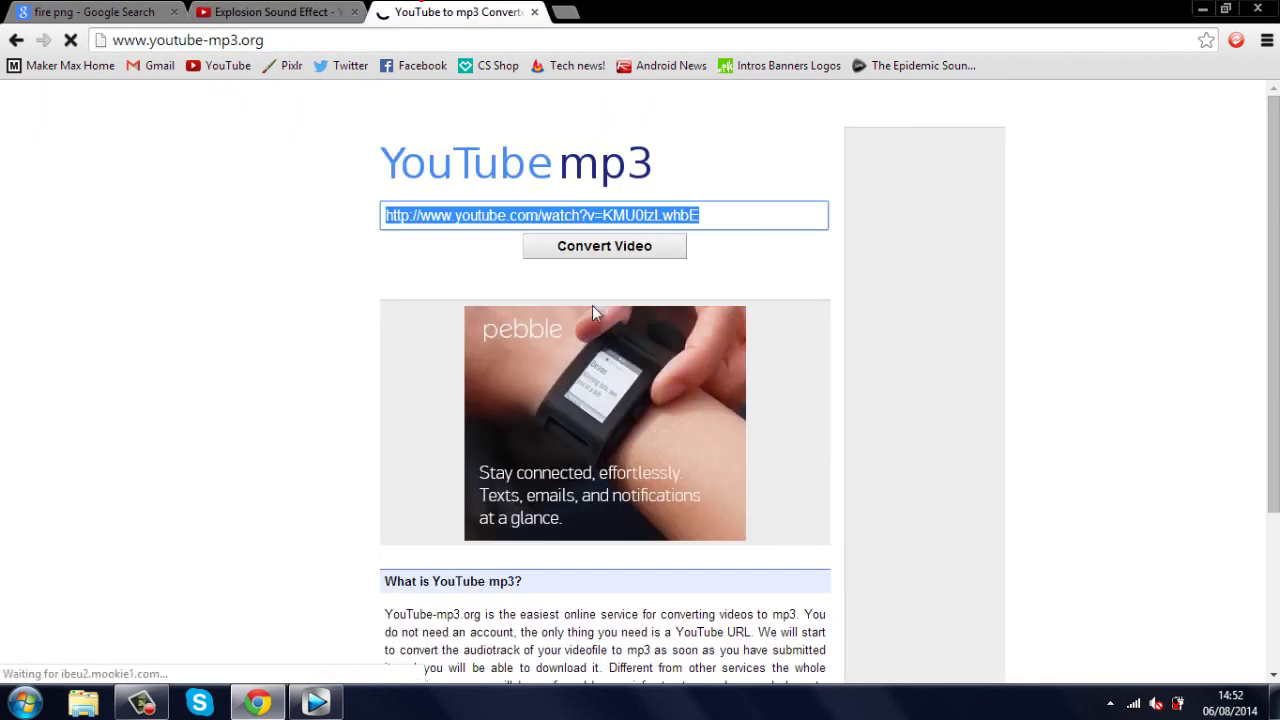
{"action": "right_click", "coordinate": [581, 214]}
{"action": "left_click", "coordinate": [639, 326]}
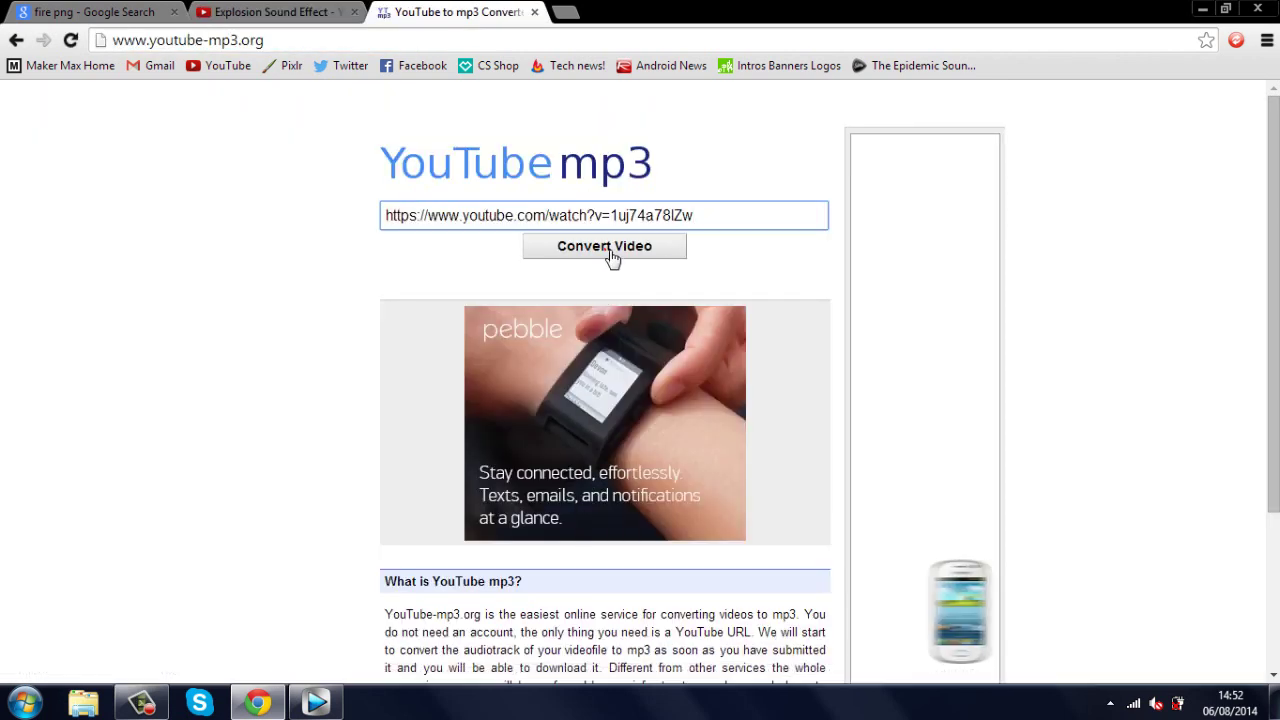
Convert the video to MP3 and save the download into the fireball folder
{"action": "left_click", "coordinate": [607, 252]}
{"action": "left_click", "coordinate": [526, 279]}
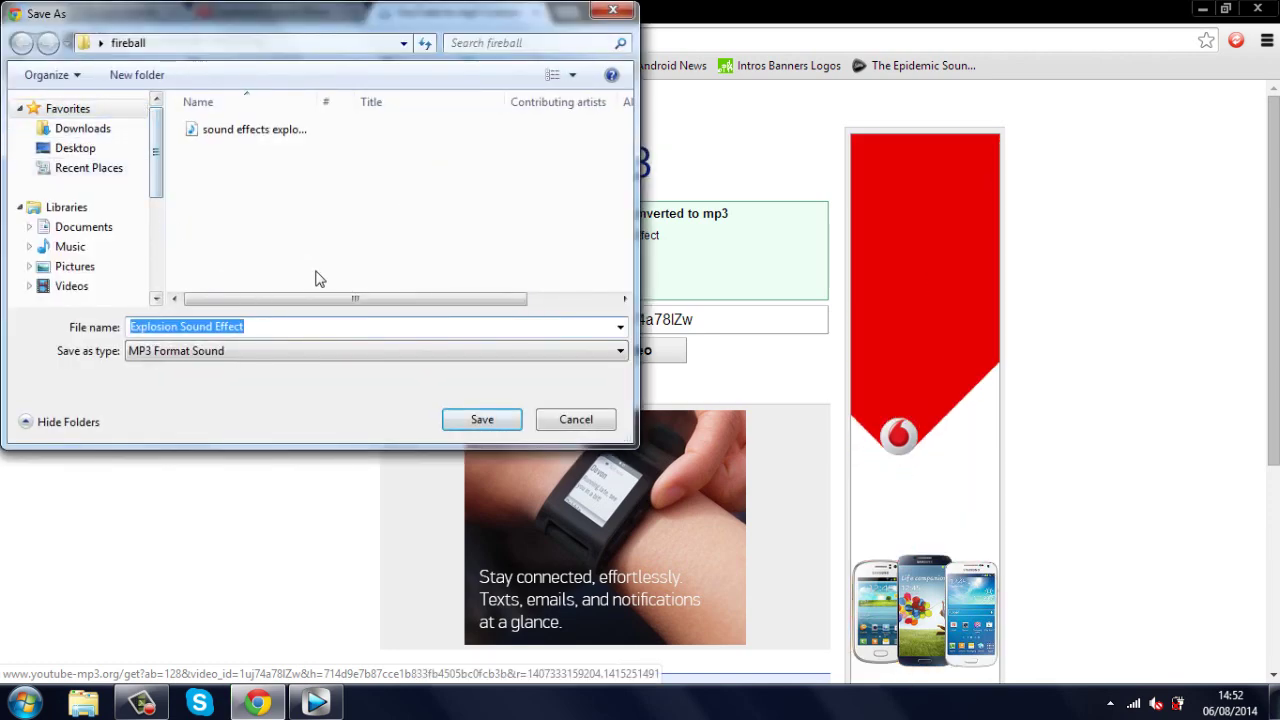
{"action": "left_click", "coordinate": [480, 419]}
{"action": "key", "text": "alt+Tab"}
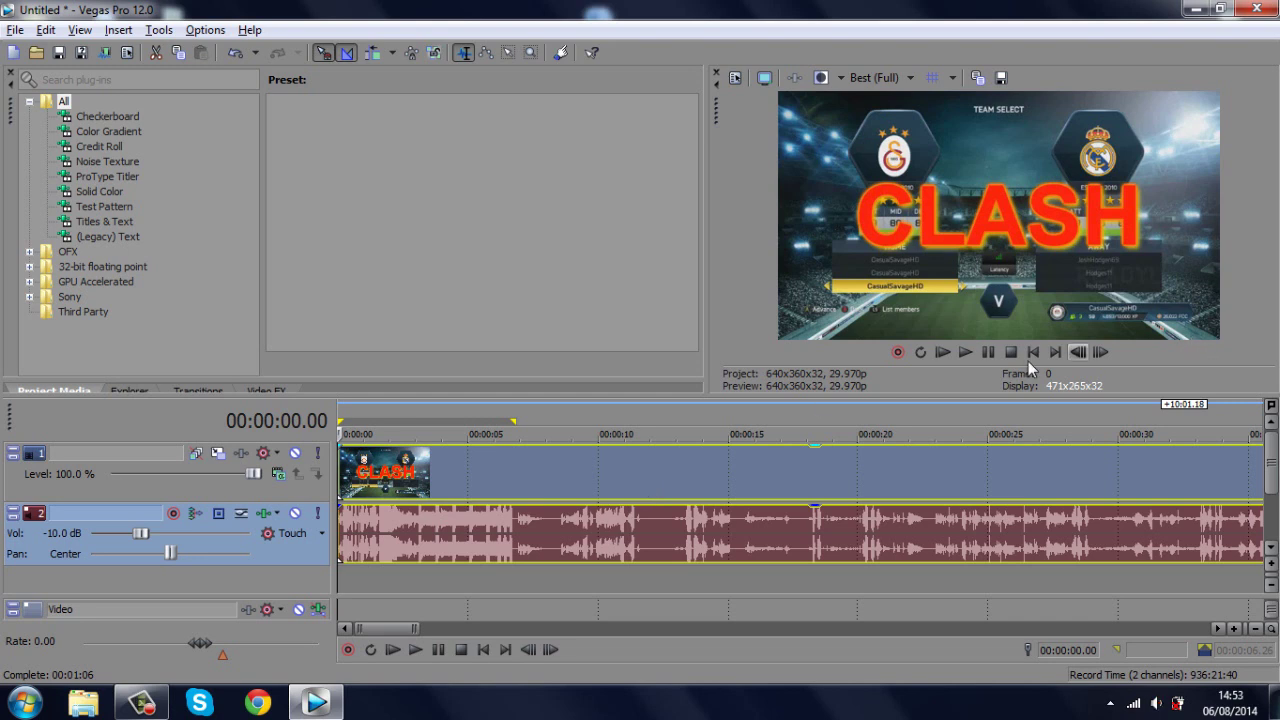
Trim the intro's title clips and audio to end at about six seconds
{"action": "key", "text": "ctrl+z"}
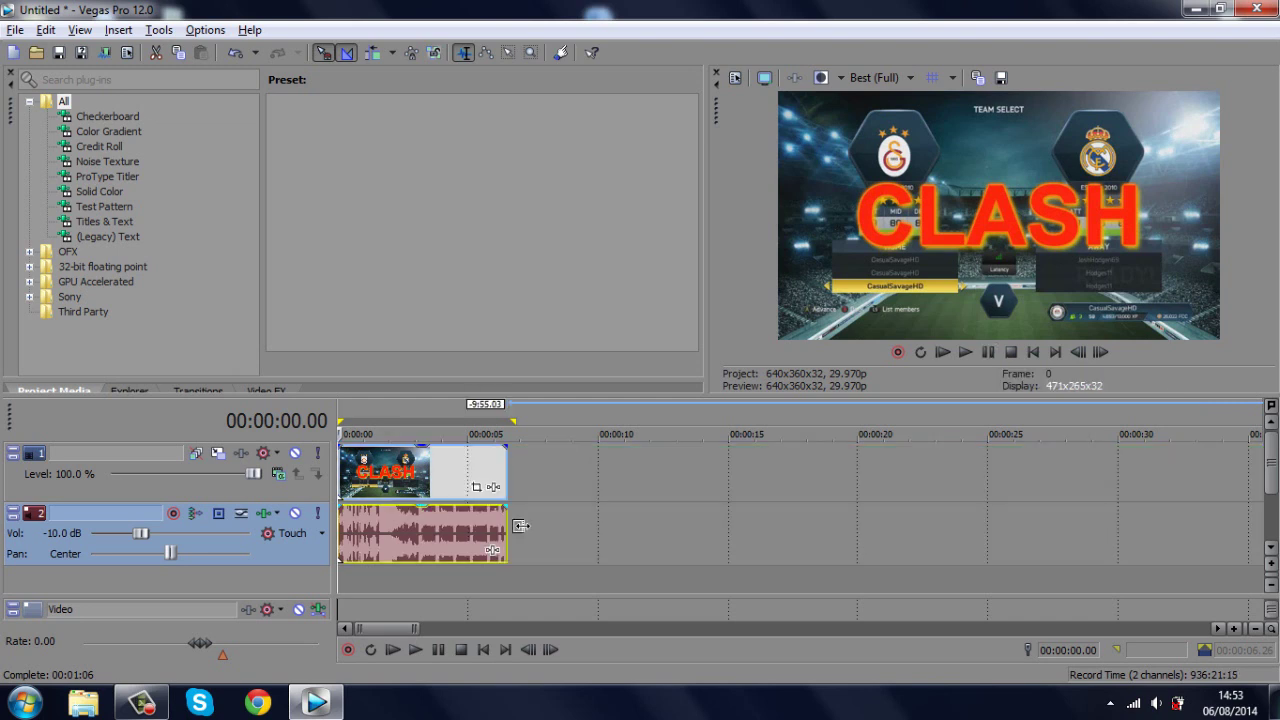
{"action": "left_click_drag", "start_coordinate": [514, 525], "coordinate": [563, 530]}
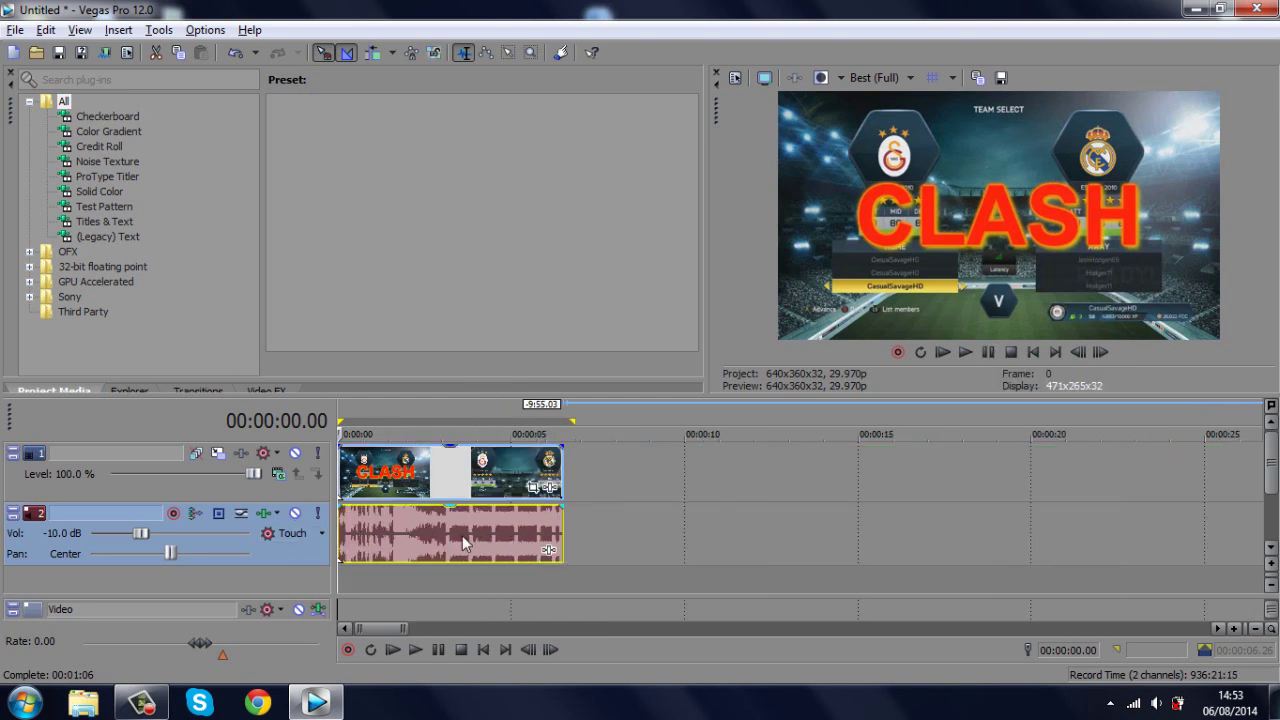
{"action": "scroll", "coordinate": [470, 535], "scroll_direction": "up", "scroll_amount": 2}
{"action": "left_click", "coordinate": [352, 487]}
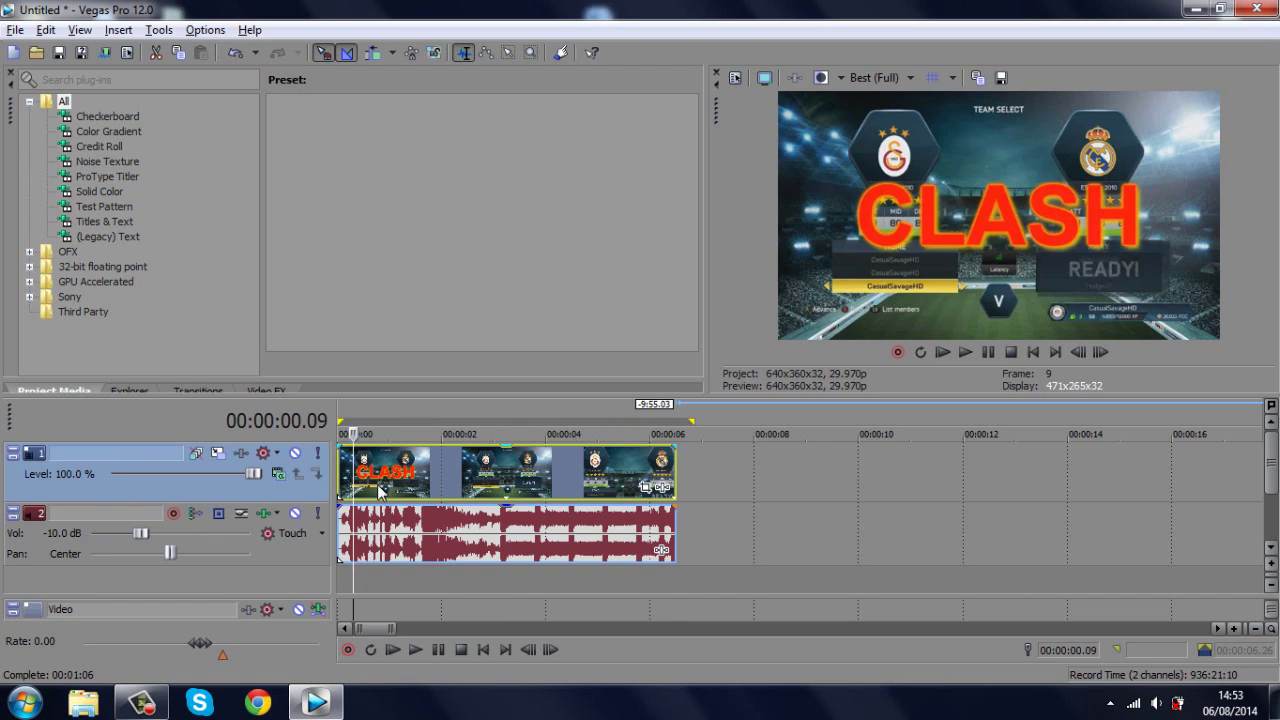
Add marker 1 at 00:00:01.19 and return the cursor to the start
{"action": "left_click", "coordinate": [456, 556]}
{"action": "scroll", "coordinate": [500, 490], "scroll_direction": "up", "scroll_amount": 4}
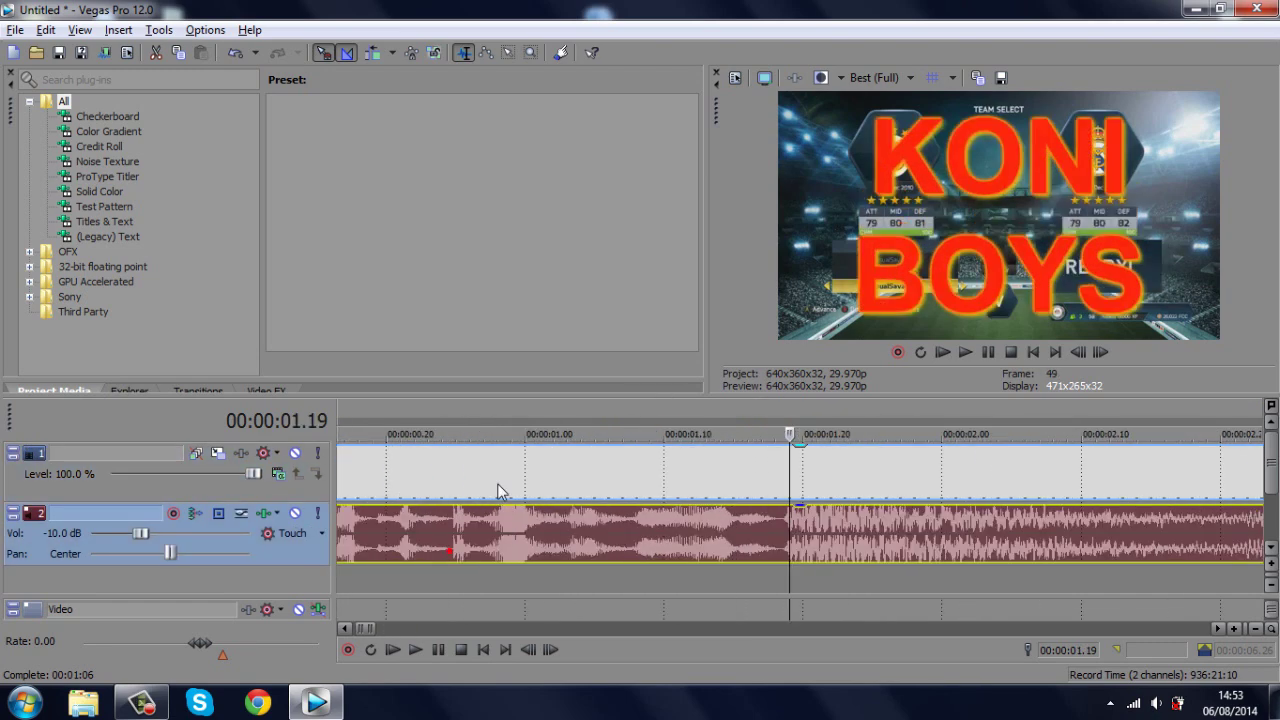
{"action": "scroll", "coordinate": [795, 575], "scroll_direction": "down", "scroll_amount": 5}
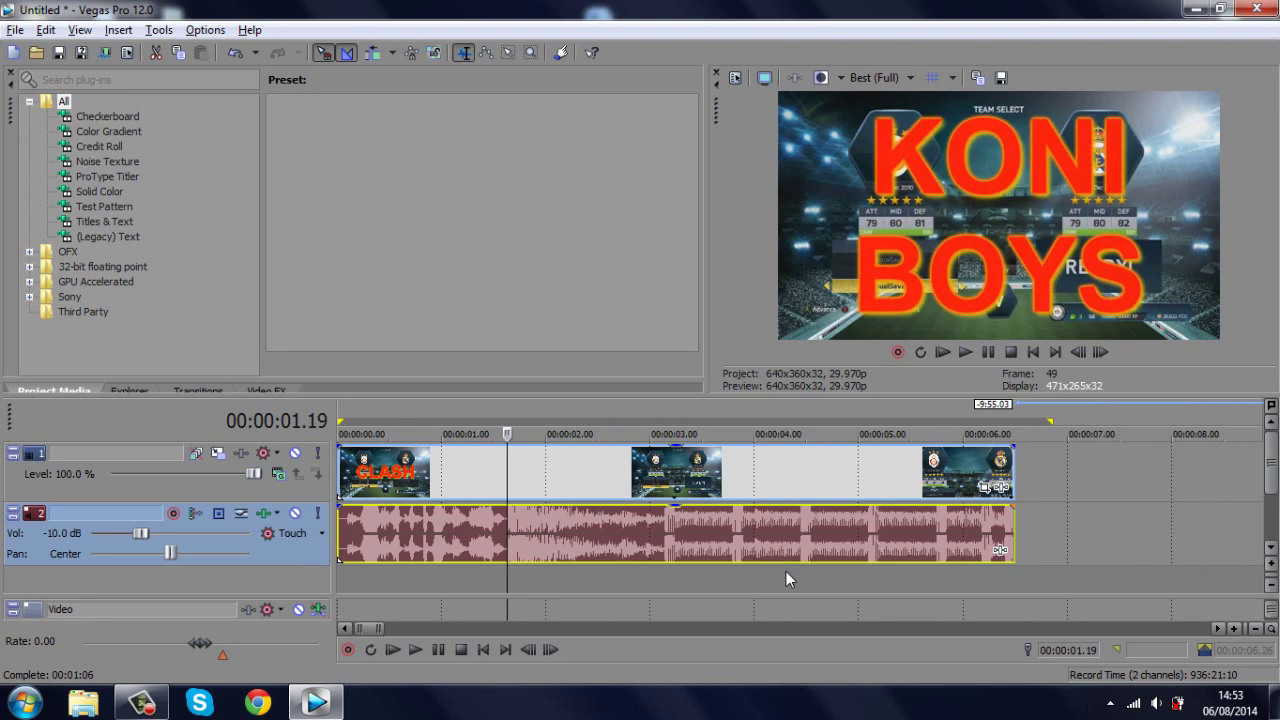
{"action": "key", "text": "m"}
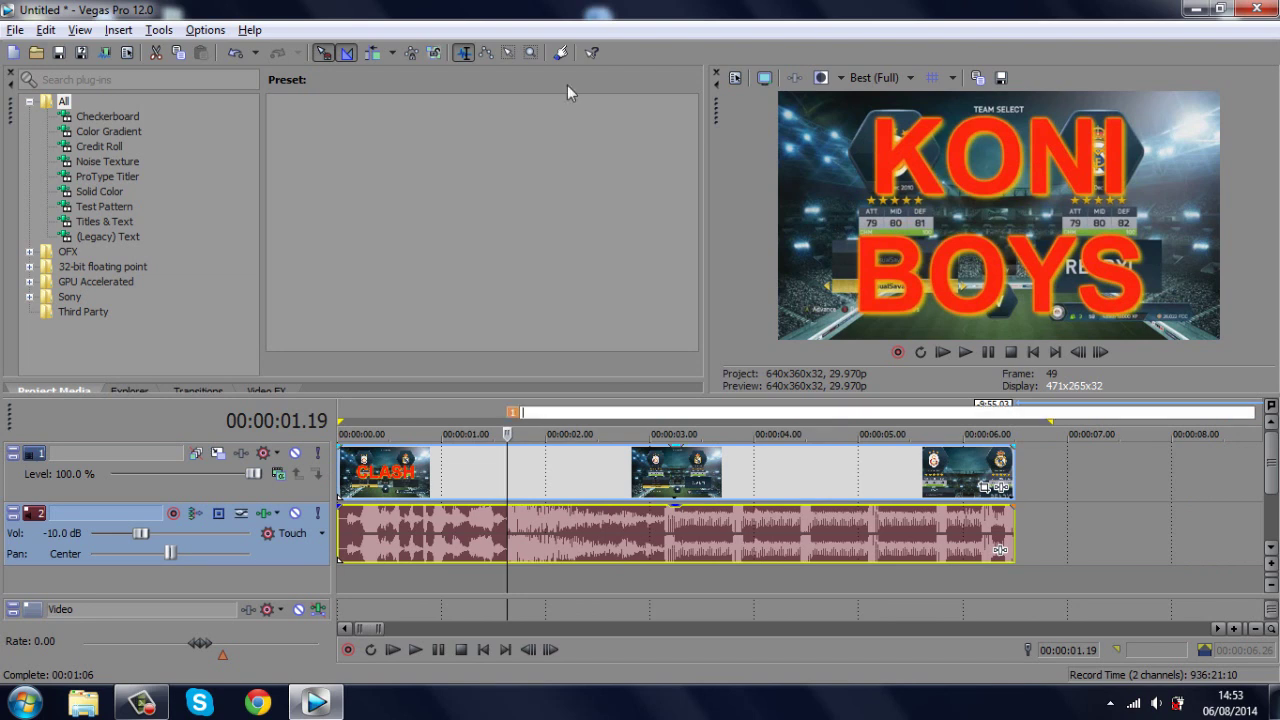
{"action": "left_click", "coordinate": [489, 486]}
{"action": "scroll", "coordinate": [513, 497], "scroll_direction": "down", "scroll_amount": 2}
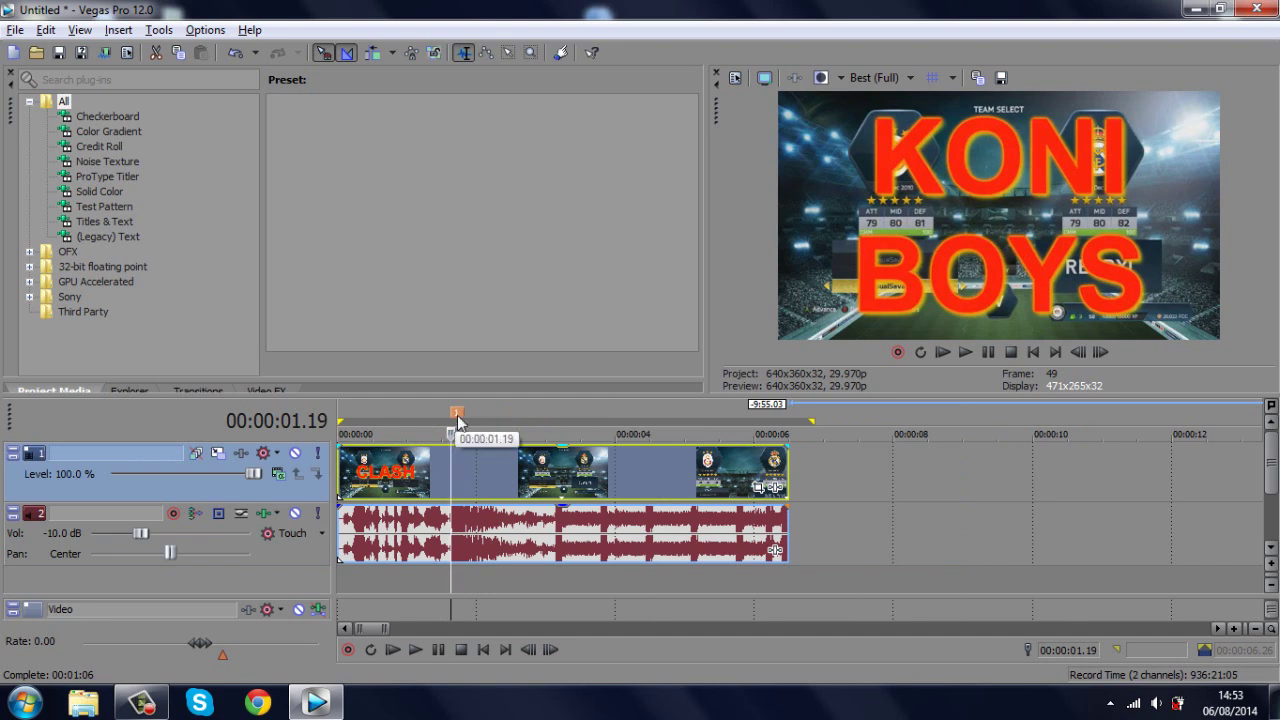
{"action": "left_click", "coordinate": [344, 485]}
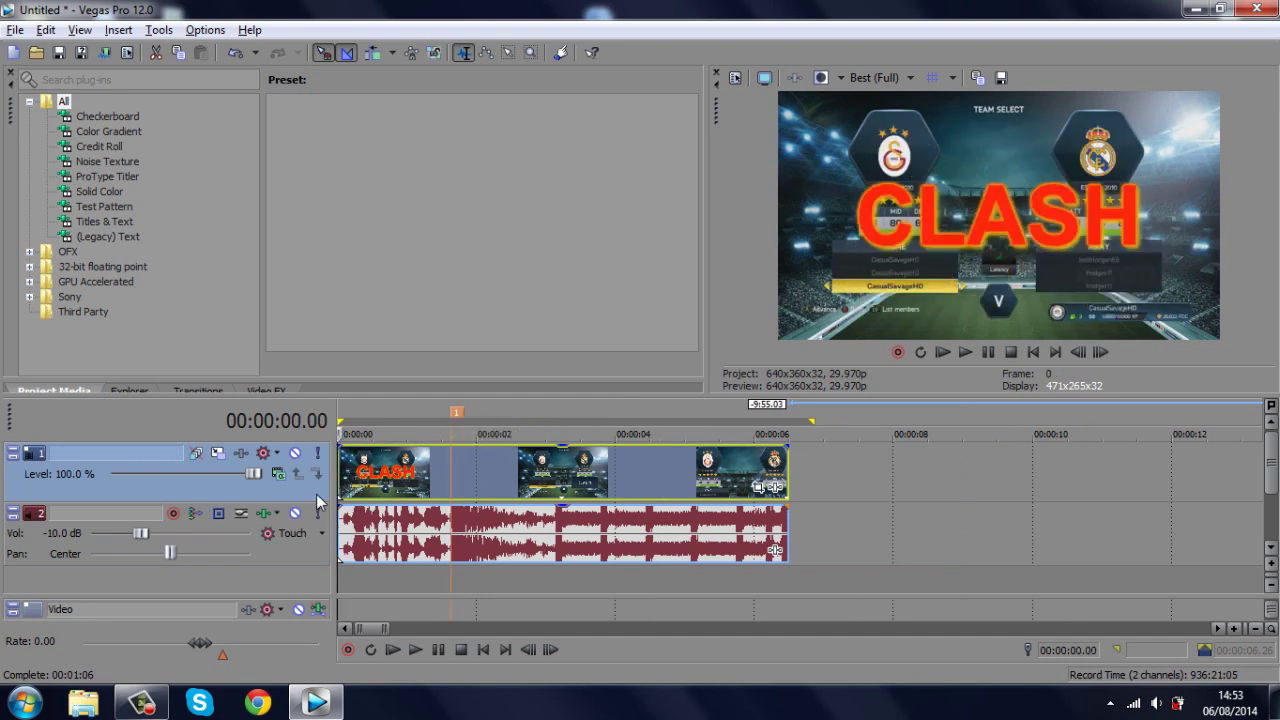
Insert a new top video track and drop the Fire PNG from the desktop onto it
{"action": "right_click", "coordinate": [316, 494]}
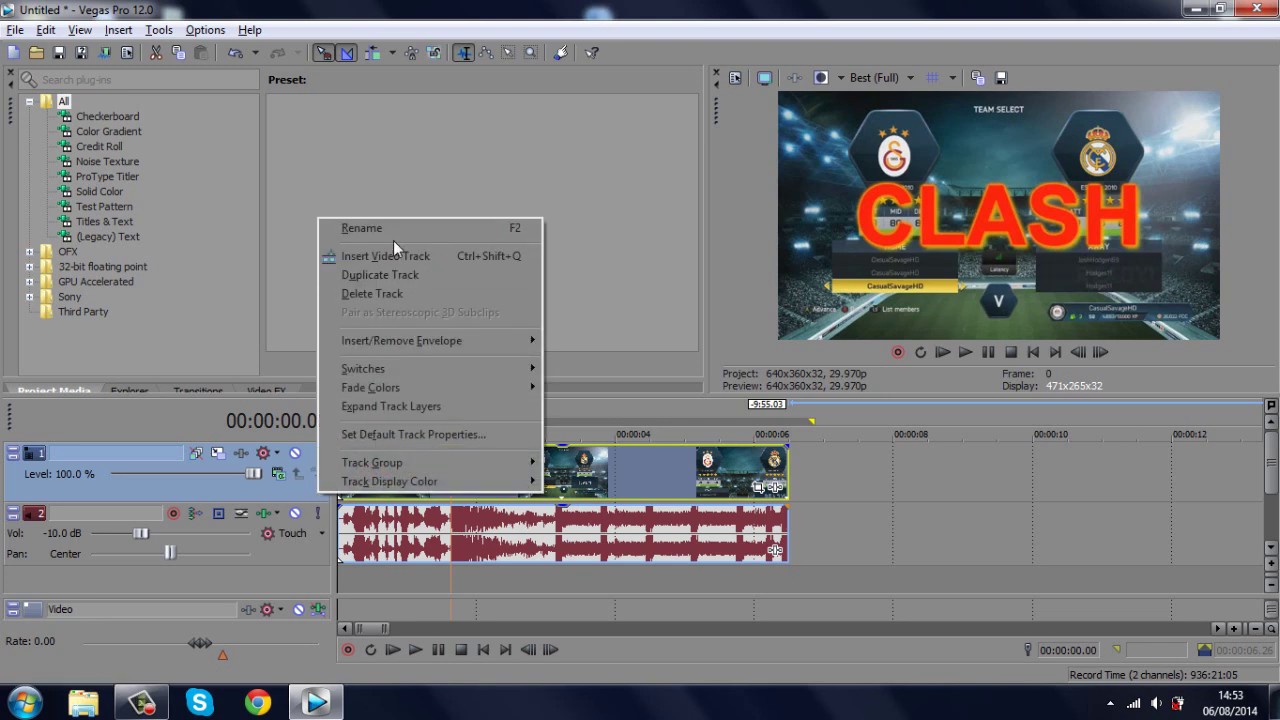
{"action": "left_click", "coordinate": [395, 256]}
{"action": "left_click", "coordinate": [343, 497]}
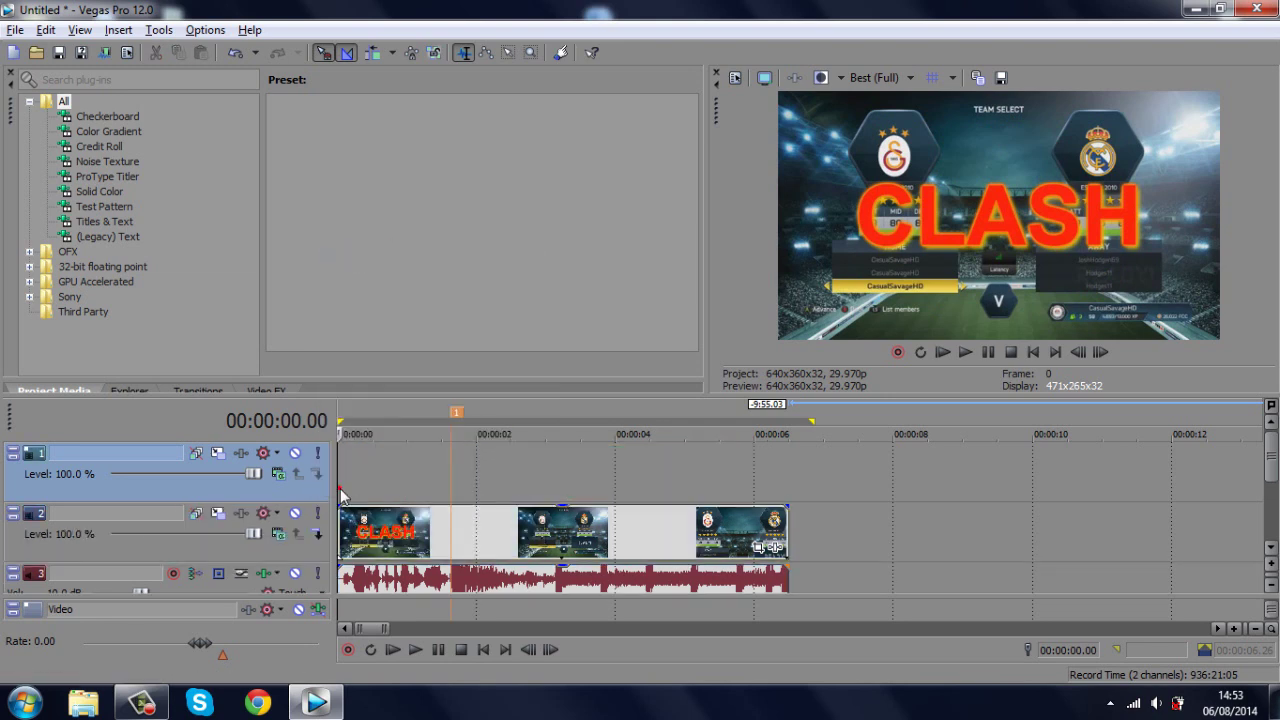
{"action": "left_click", "coordinate": [1276, 696]}
{"action": "left_click", "coordinate": [657, 206]}
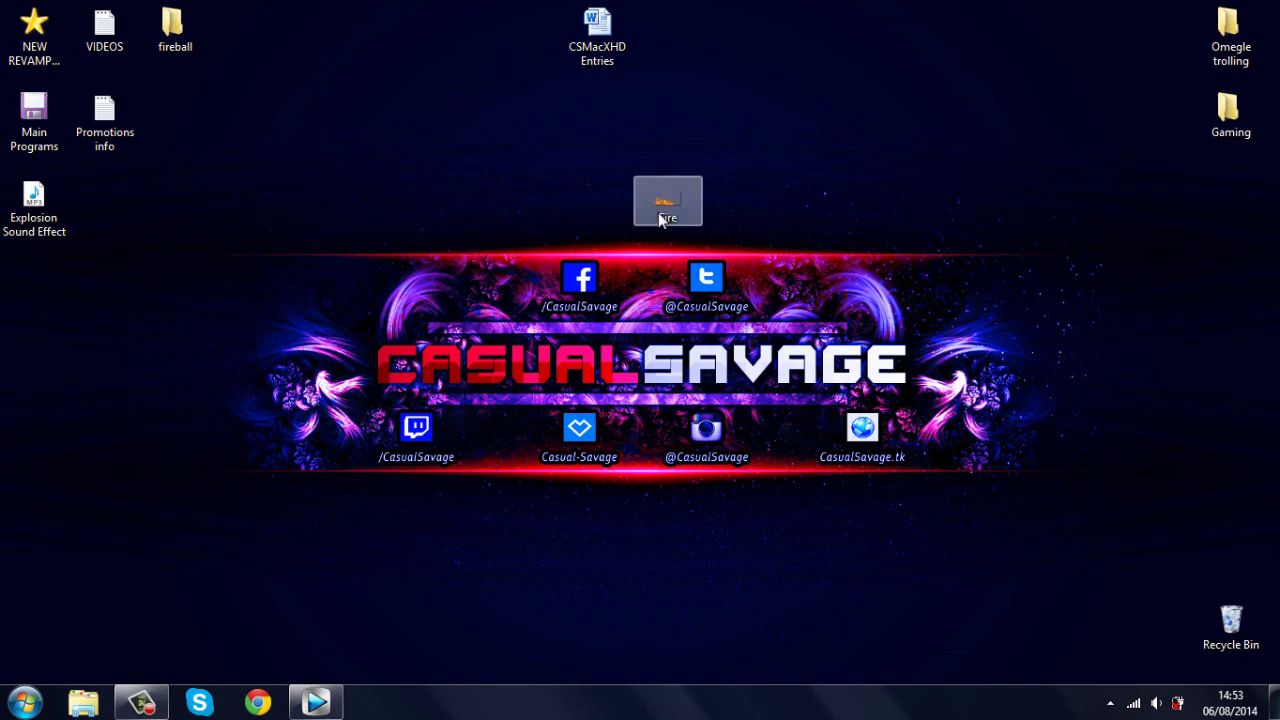
{"action": "mouse_move", "coordinate": [364, 676]}
{"action": "left_mouse_down"}
{"action": "mouse_move", "coordinate": [316, 702]}
{"action": "mouse_move", "coordinate": [375, 505]}
{"action": "mouse_move", "coordinate": [352, 489]}
{"action": "left_mouse_up"}
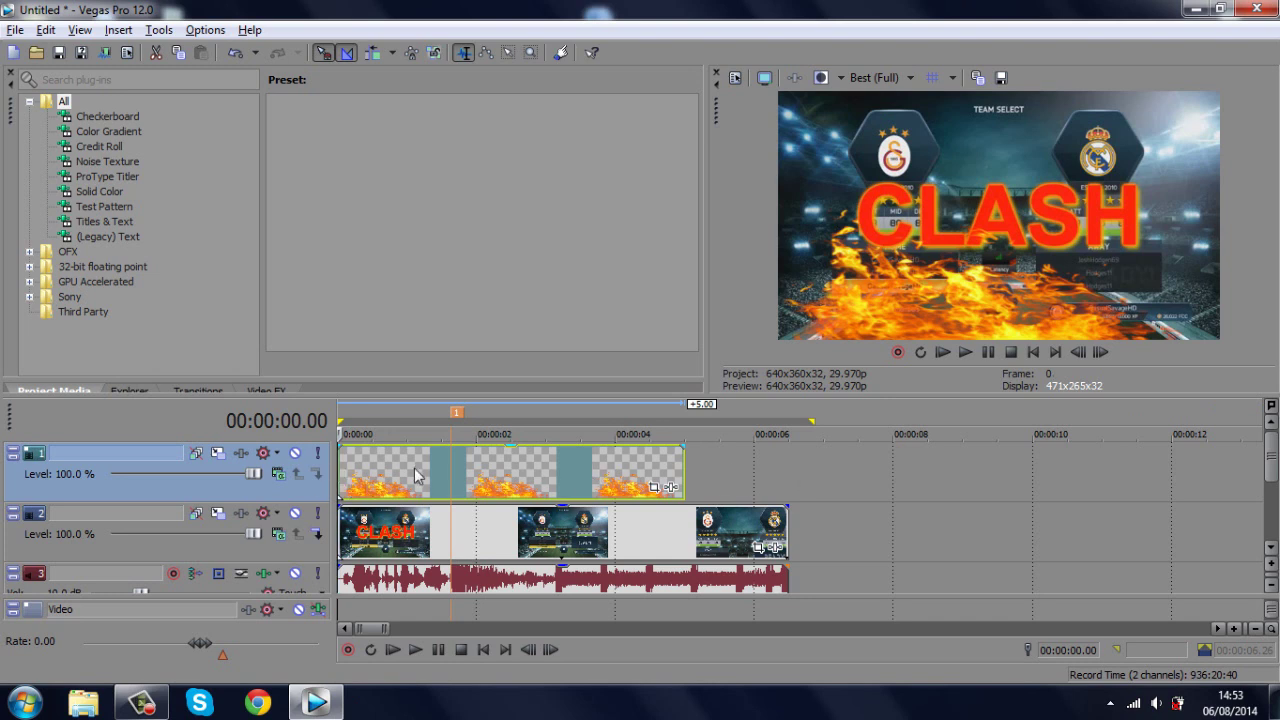
Trim the Fire event to end at 00:00:01.05 and pan its crop so flames start hidden
{"action": "left_click_drag", "start_coordinate": [697, 488], "coordinate": [418, 488]}
{"action": "left_click", "coordinate": [344, 484]}
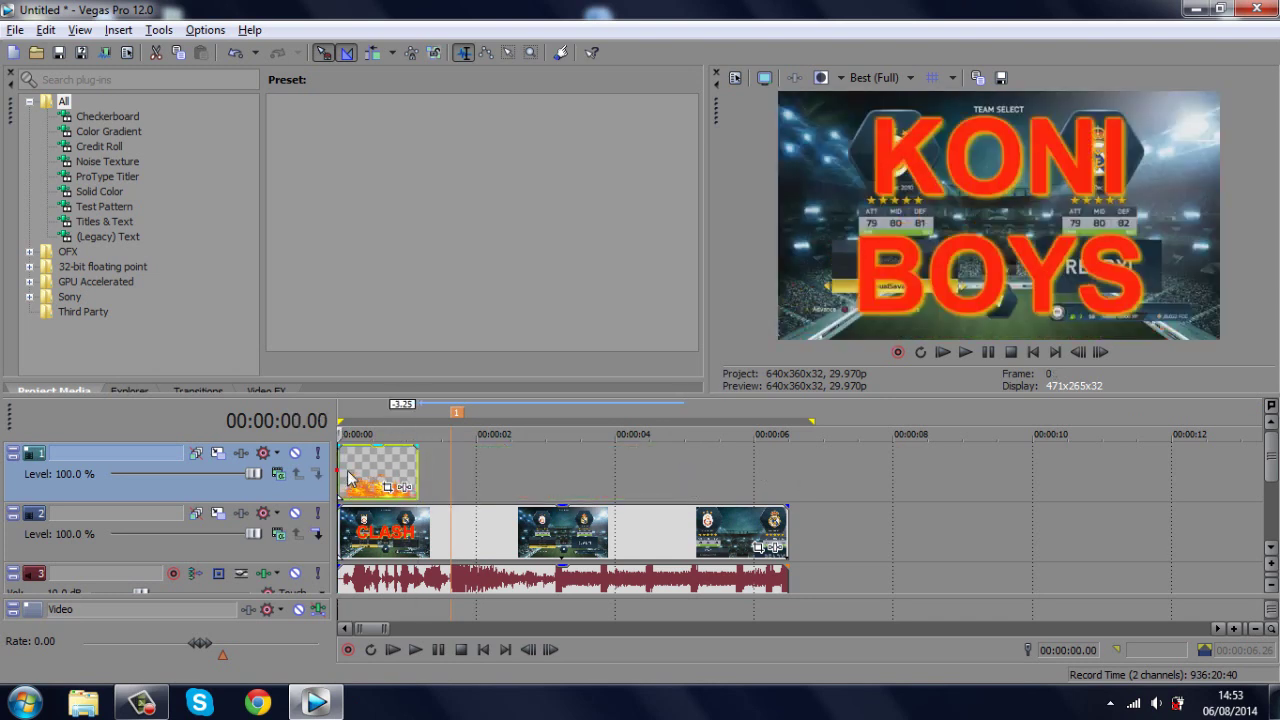
{"action": "left_click", "coordinate": [413, 472]}
{"action": "left_click", "coordinate": [348, 476]}
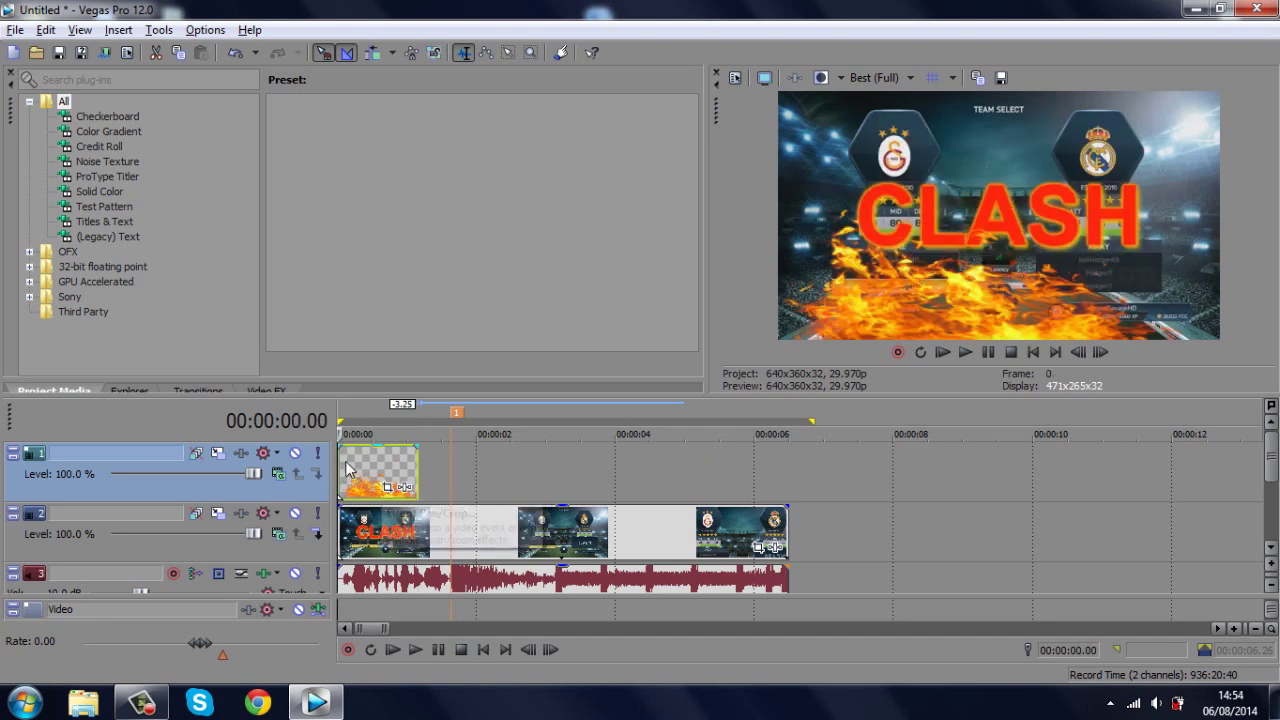
{"action": "left_click", "coordinate": [396, 489]}
{"action": "left_click_drag", "start_coordinate": [404, 248], "coordinate": [538, 246]}
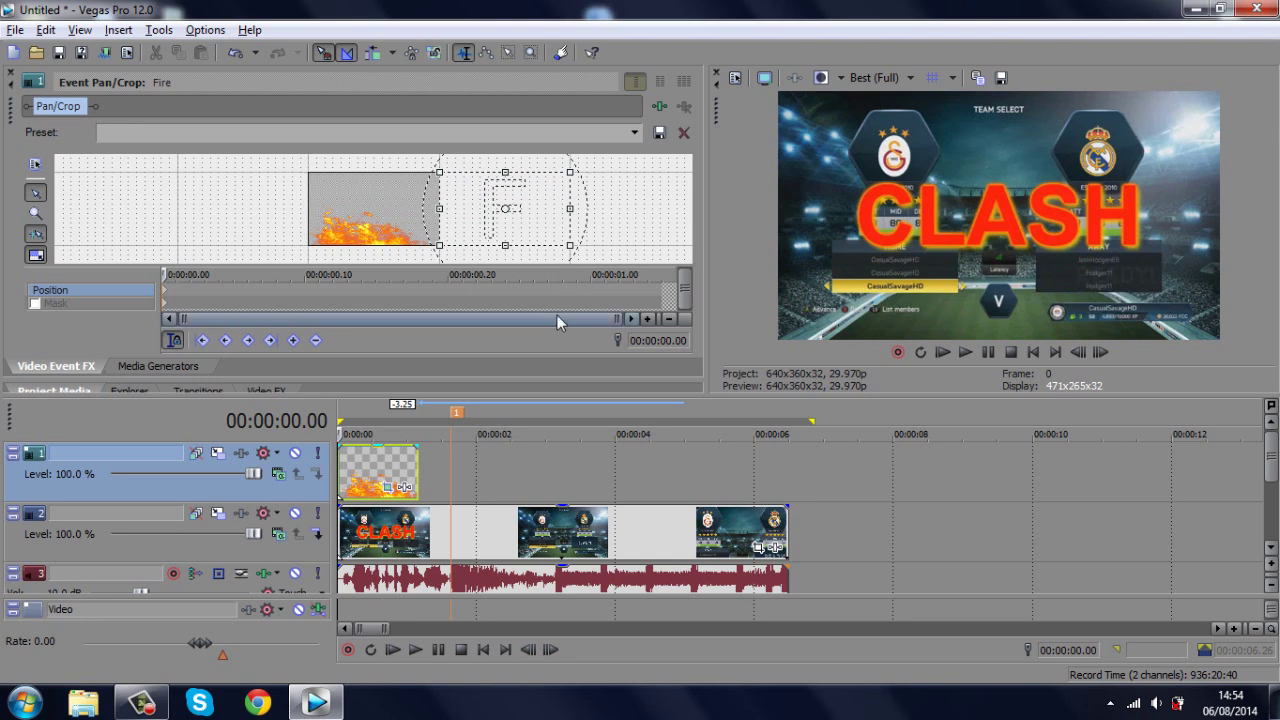
At the Fire event's end, shift the crop frame left onto the flames and enlarge them
{"action": "left_click", "coordinate": [417, 472]}
{"action": "left_click_drag", "start_coordinate": [428, 481], "coordinate": [426, 481]}
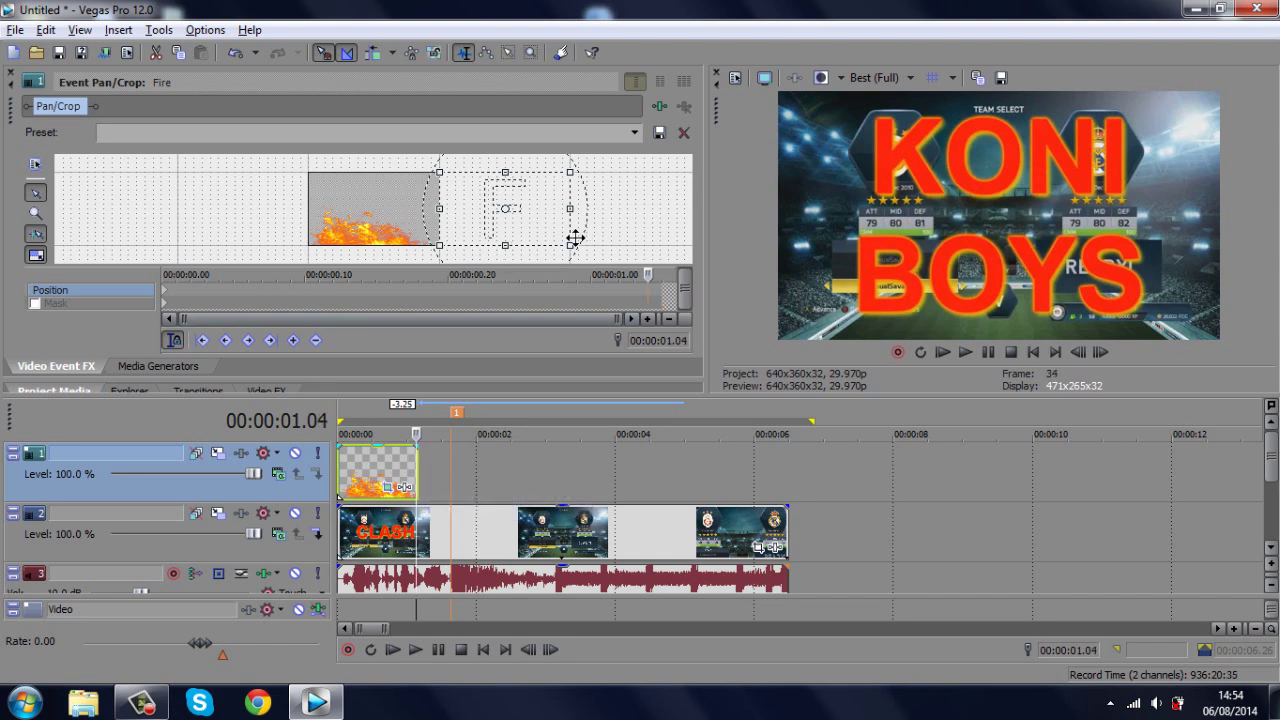
{"action": "left_click_drag", "start_coordinate": [571, 235], "coordinate": [442, 240]}
{"action": "left_click_drag", "start_coordinate": [446, 181], "coordinate": [298, 235]}
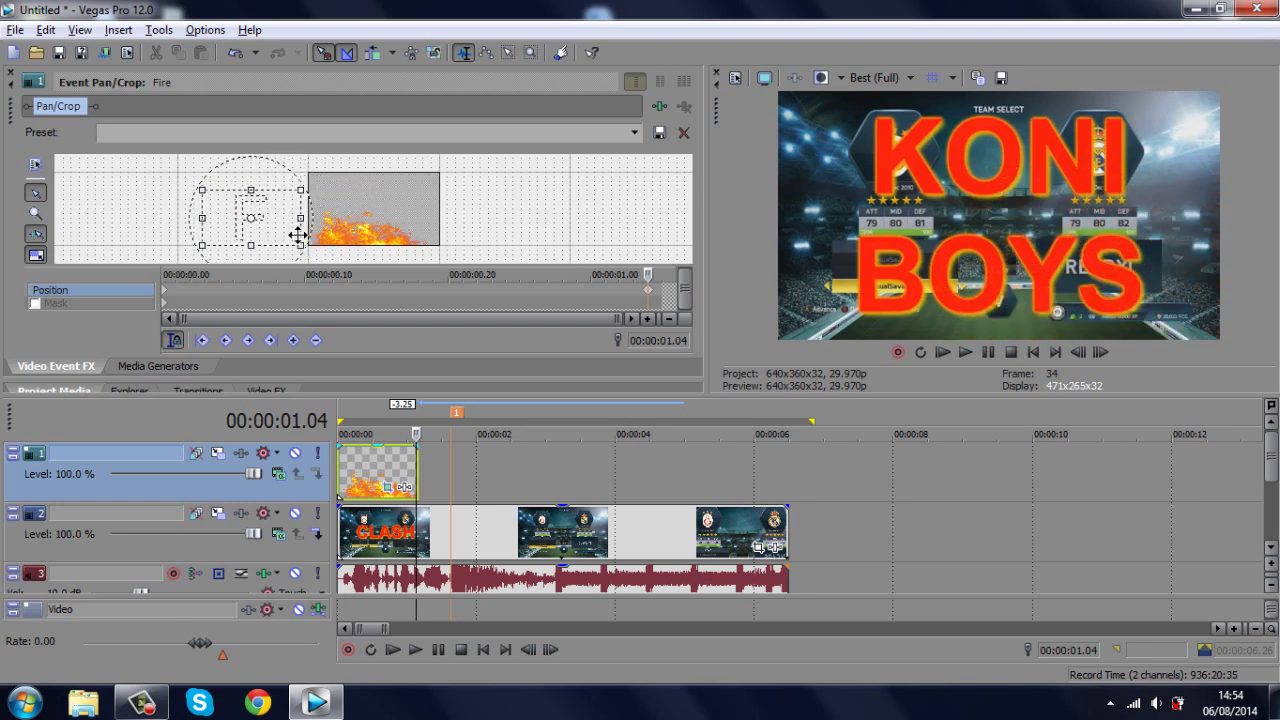
Play the intro from the start twice to review the flame sweep
{"action": "left_click", "coordinate": [942, 352]}
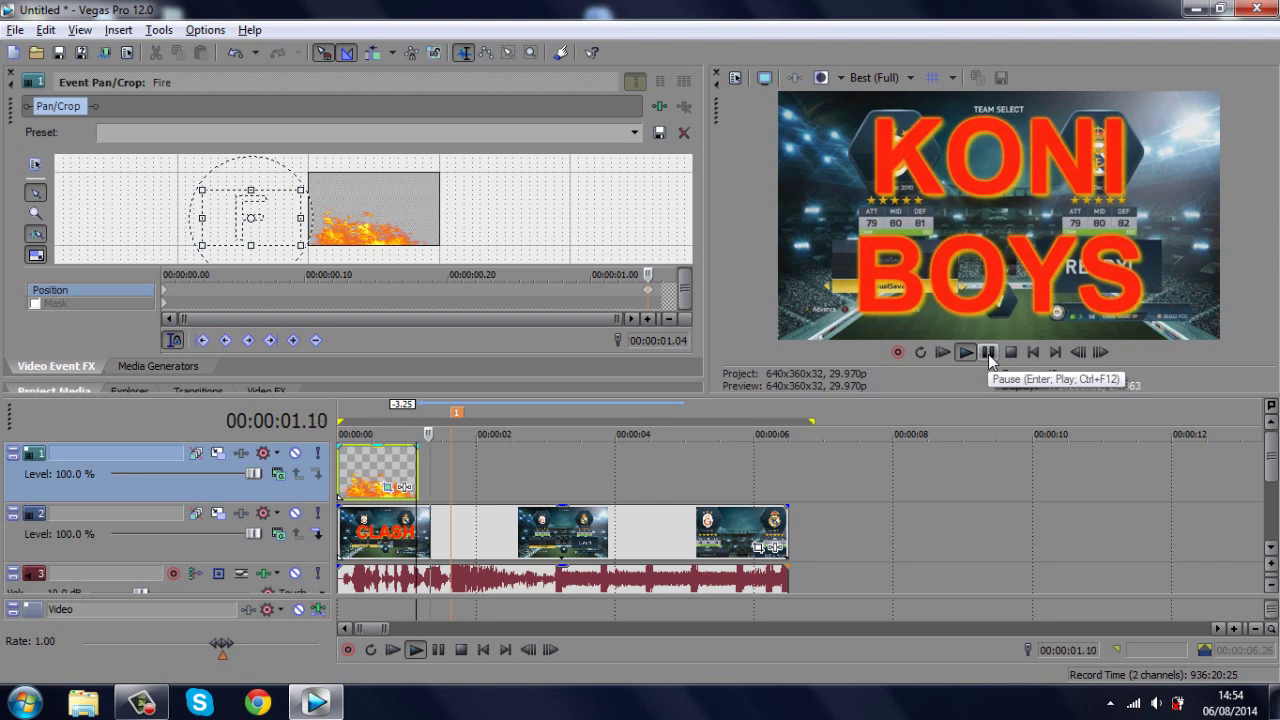
{"action": "left_click", "coordinate": [988, 352]}
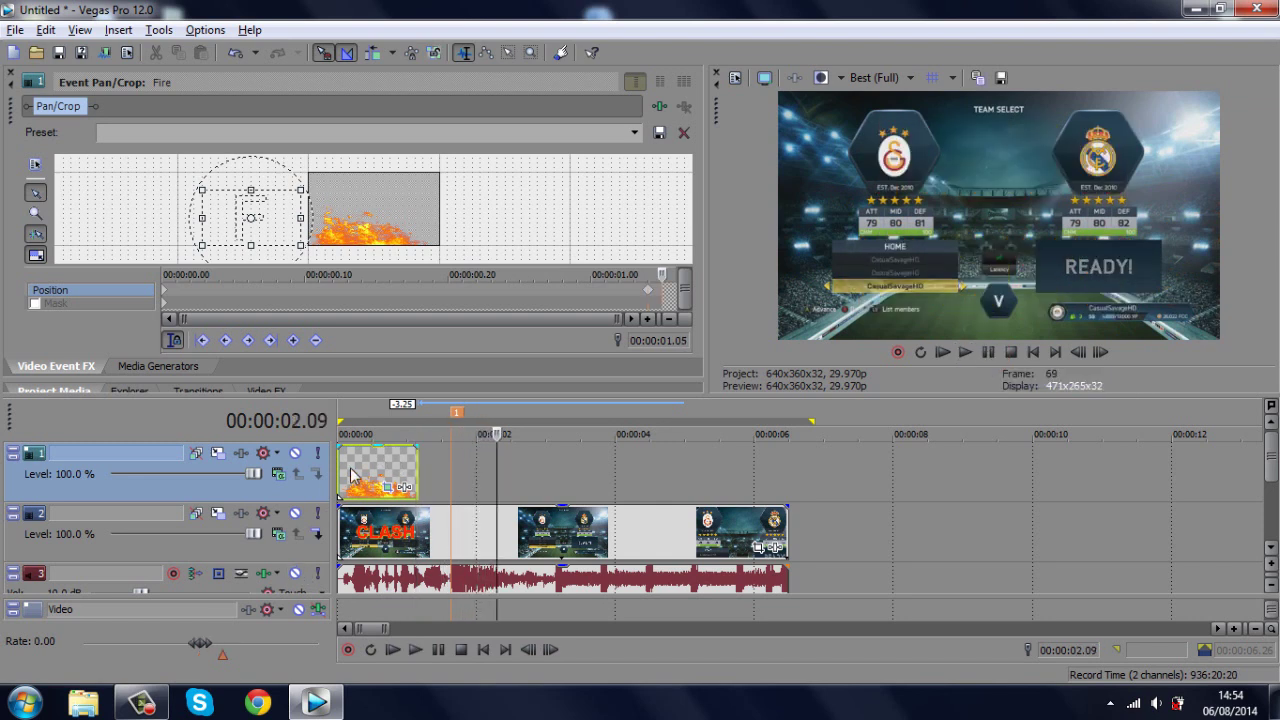
{"action": "left_click", "coordinate": [350, 476]}
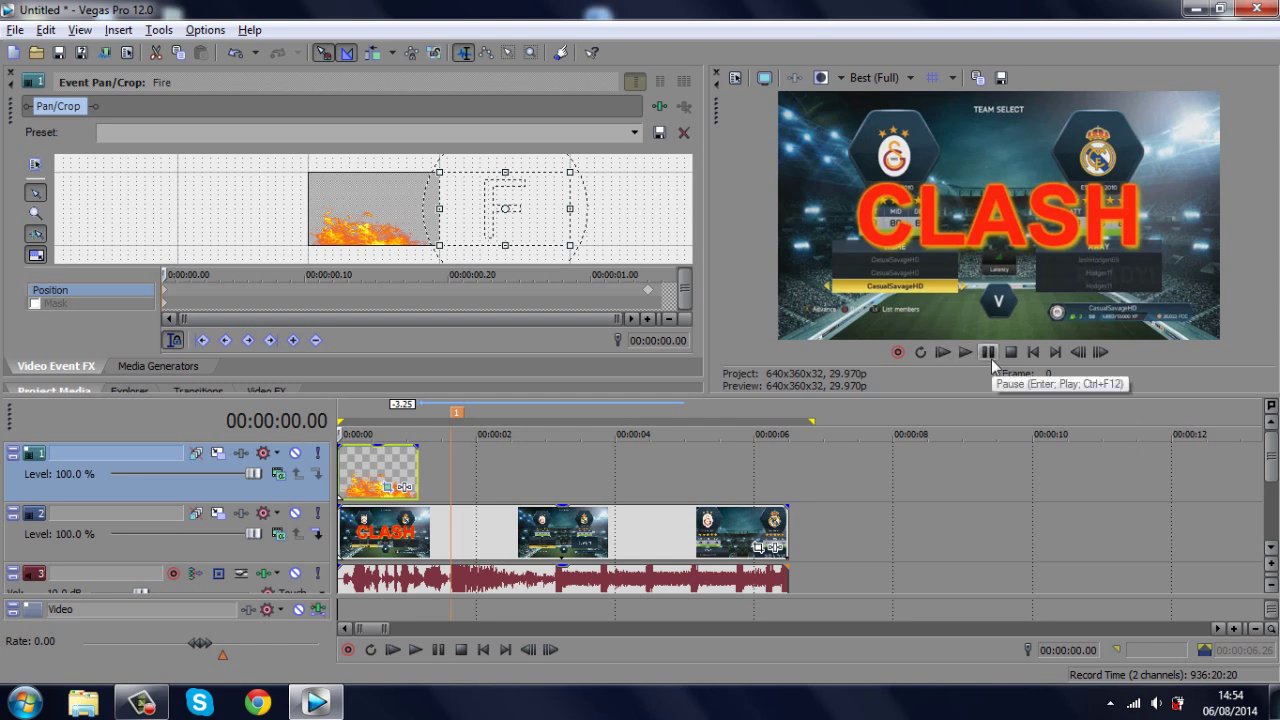
{"action": "left_click", "coordinate": [991, 358]}
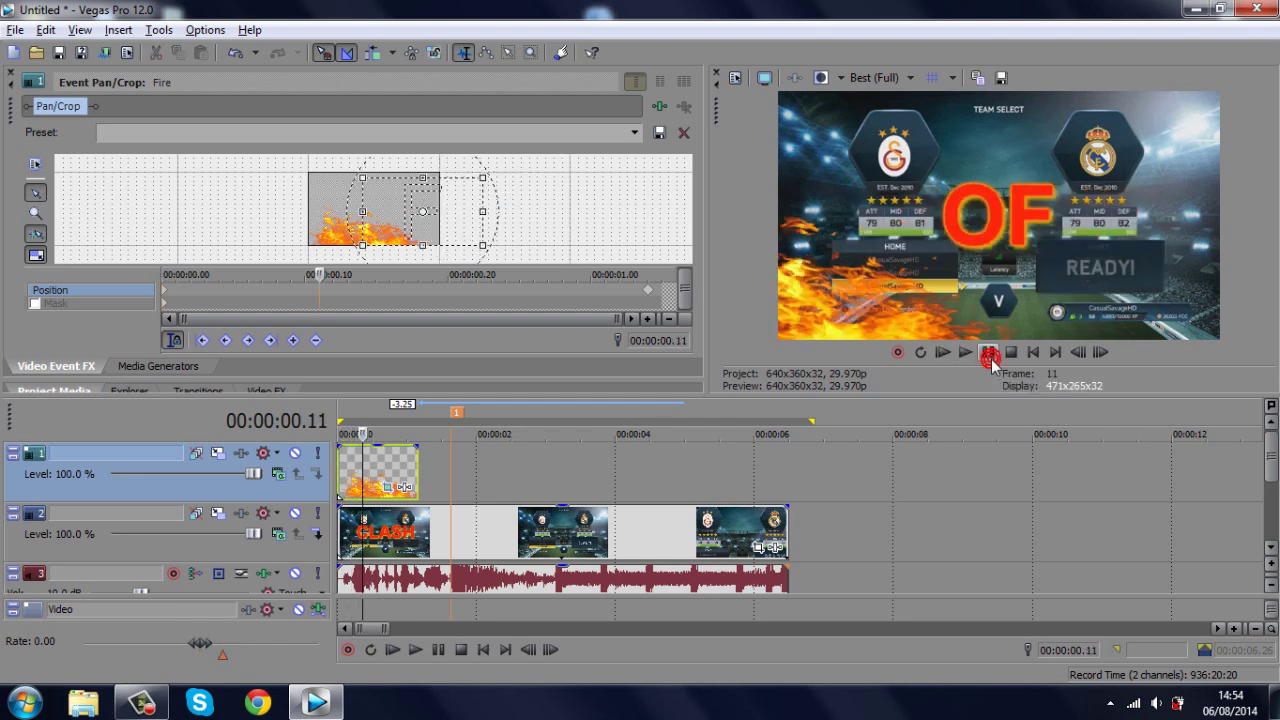
{"action": "scroll", "coordinate": [560, 520], "scroll_direction": "down", "scroll_amount": 2}
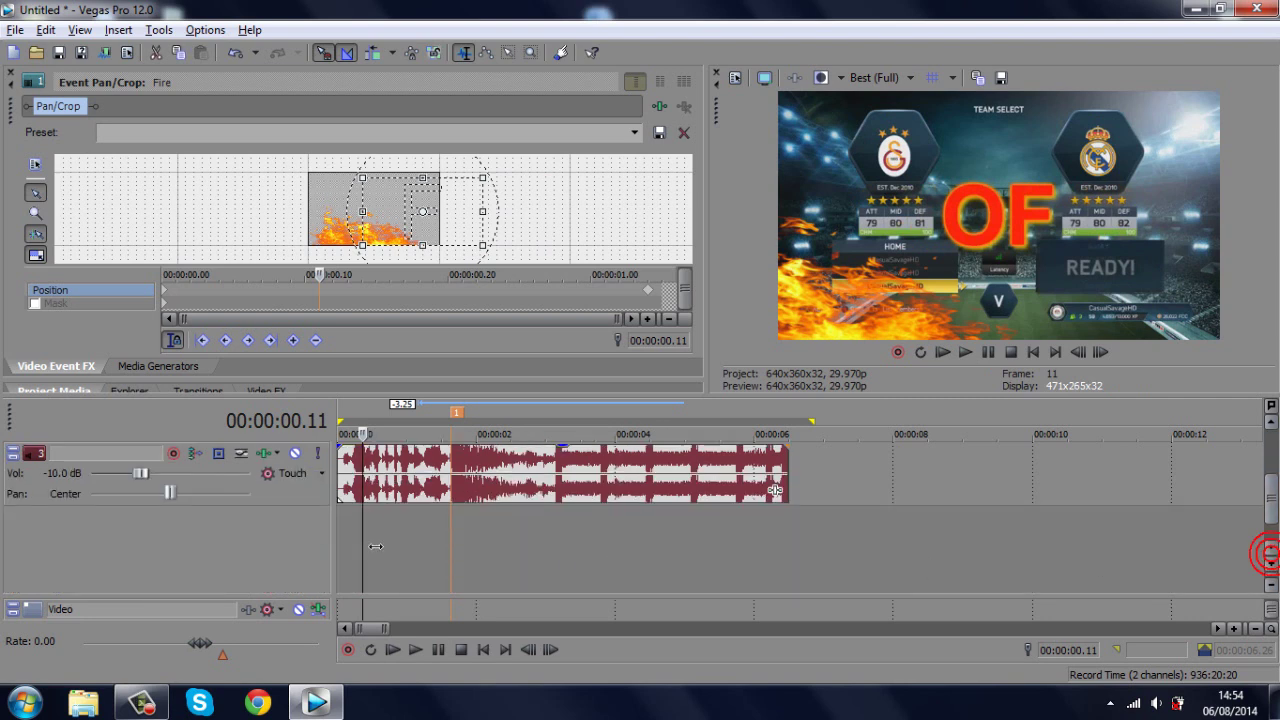
Insert a new audio track and drop the Explosion Sound Effect MP3 onto it
{"action": "right_click", "coordinate": [230, 553]}
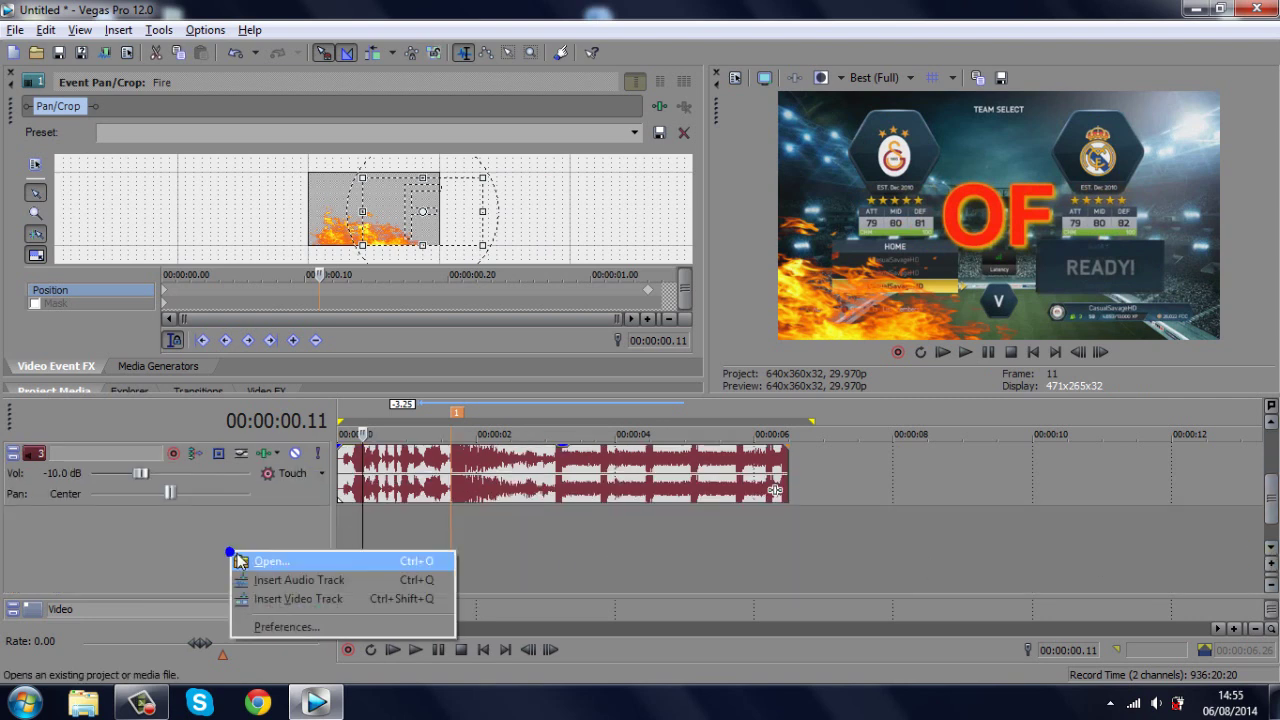
{"action": "left_click", "coordinate": [266, 580]}
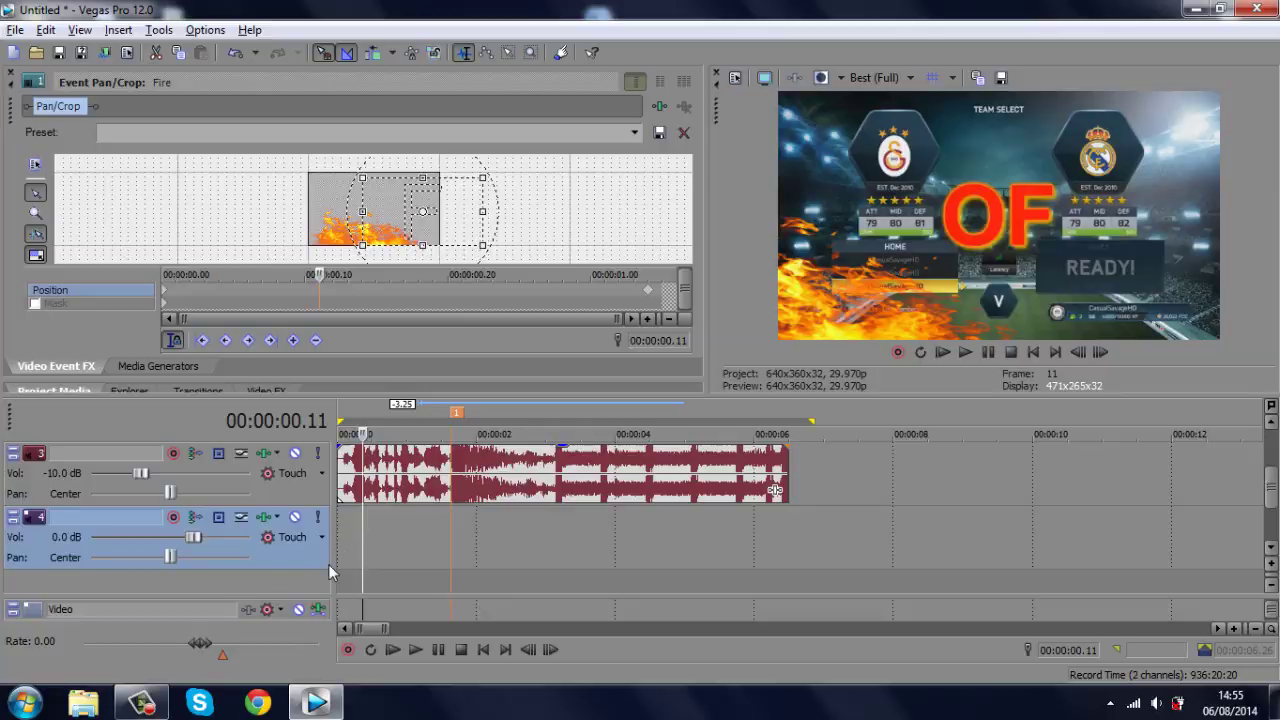
{"action": "key", "text": "super+d"}
{"action": "left_click_drag", "start_coordinate": [47, 226], "coordinate": [371, 552]}
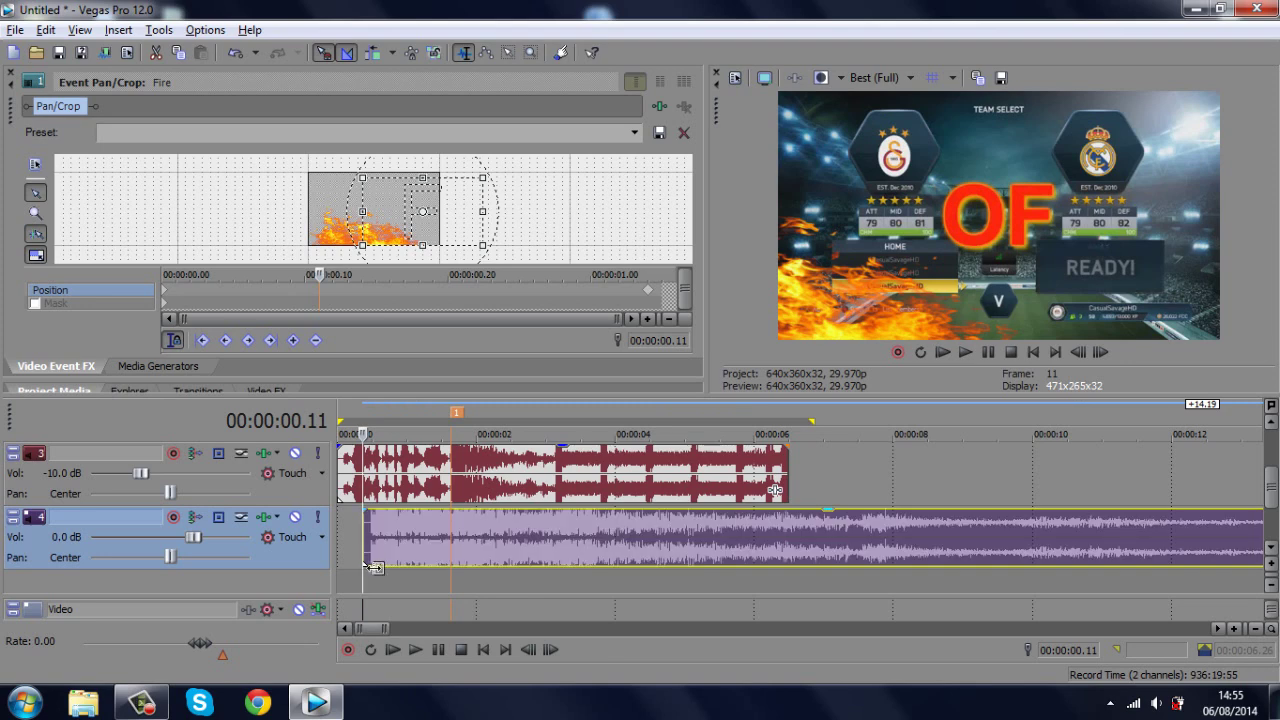
Trim the explosion sound's quiet start and slide it to the intro's beginning
{"action": "scroll", "coordinate": [791, 573], "scroll_direction": "up", "scroll_amount": 10}
{"action": "left_click_drag", "start_coordinate": [746, 565], "coordinate": [867, 563]}
{"action": "left_click_drag", "start_coordinate": [955, 547], "coordinate": [831, 548]}
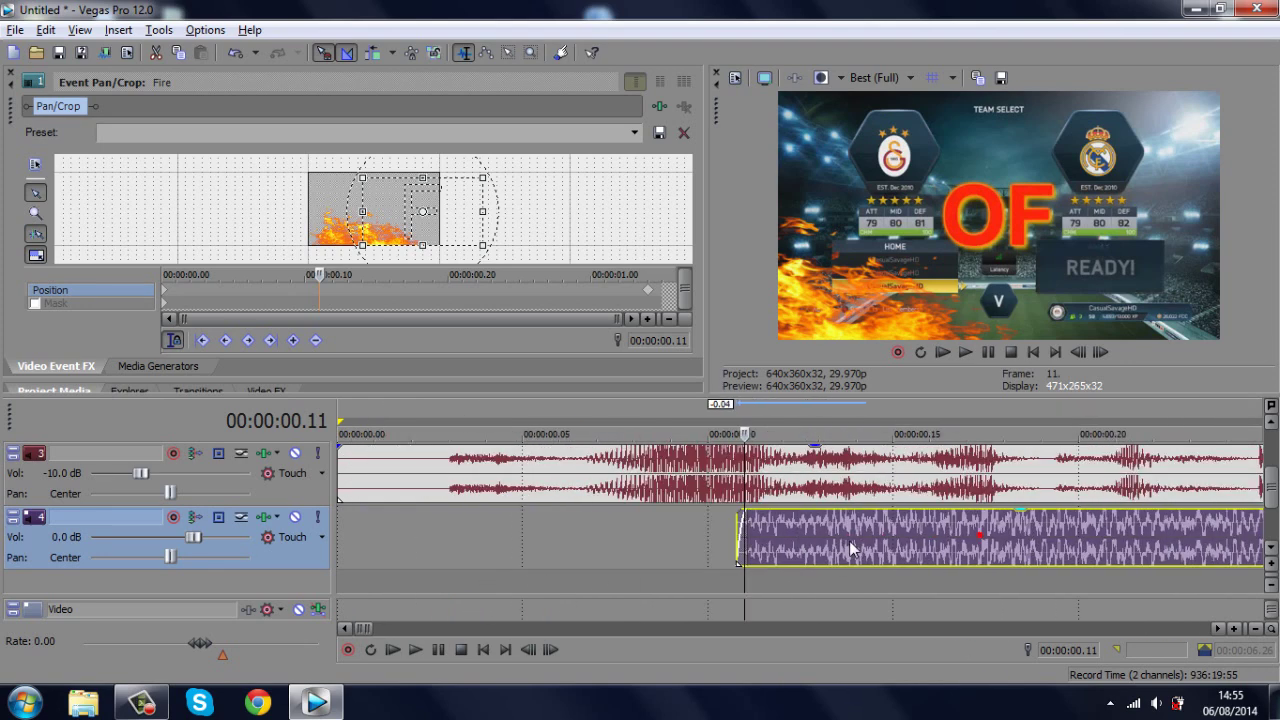
{"action": "scroll", "coordinate": [839, 540], "scroll_direction": "down", "scroll_amount": 10}
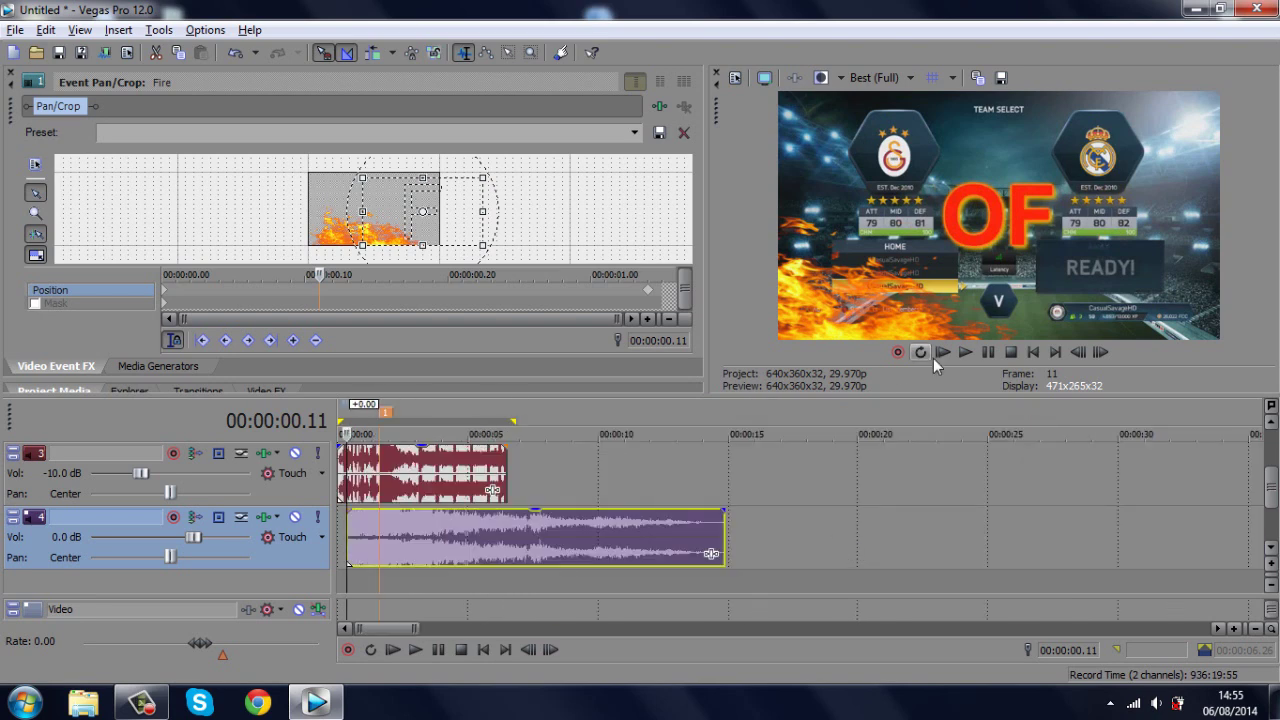
Play the intro to hear the explosion sound
{"action": "left_click", "coordinate": [941, 353]}
{"action": "left_click", "coordinate": [989, 352]}
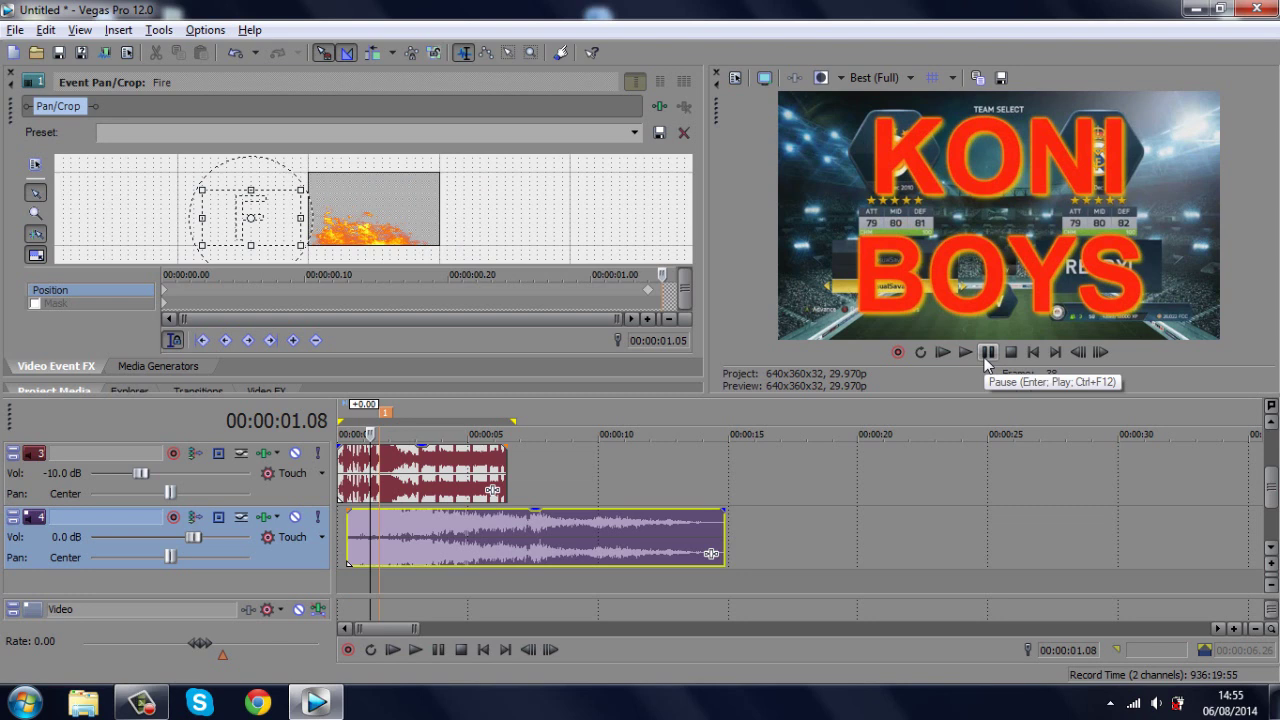
{"action": "left_click", "coordinate": [987, 356]}
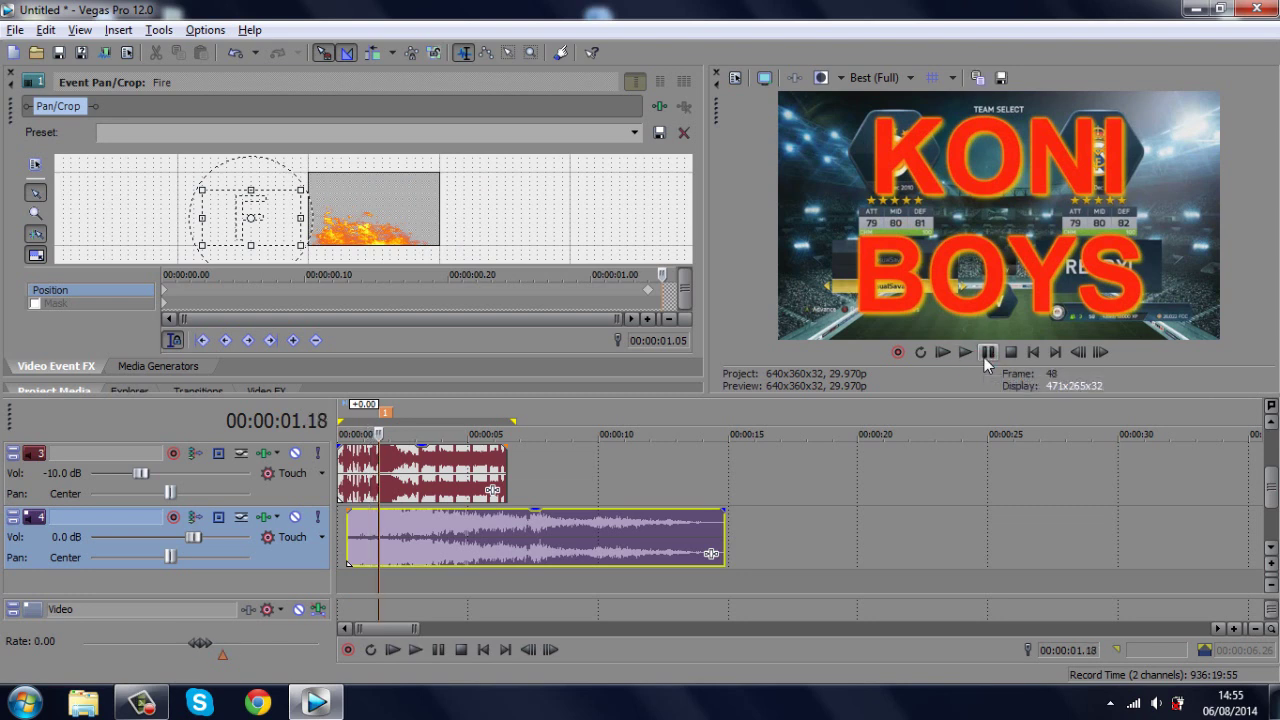
Shorten the explosion to end just after one second, fade it out, and lower gain to -2.0 dB
{"action": "key", "text": "ctrl+z"}
{"action": "scroll", "coordinate": [728, 532], "scroll_direction": "up", "scroll_amount": 5}
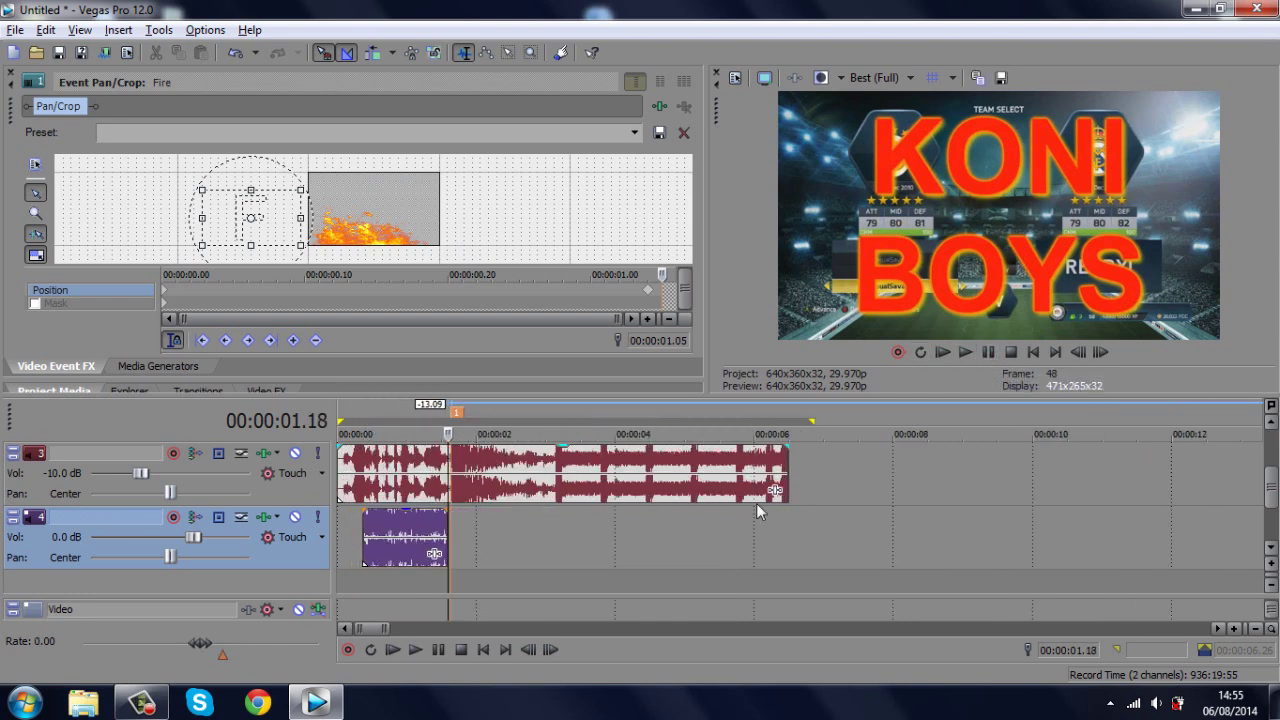
{"action": "left_click_drag", "start_coordinate": [668, 511], "coordinate": [605, 513]}
{"action": "scroll", "coordinate": [755, 521], "scroll_direction": "down", "scroll_amount": 5}
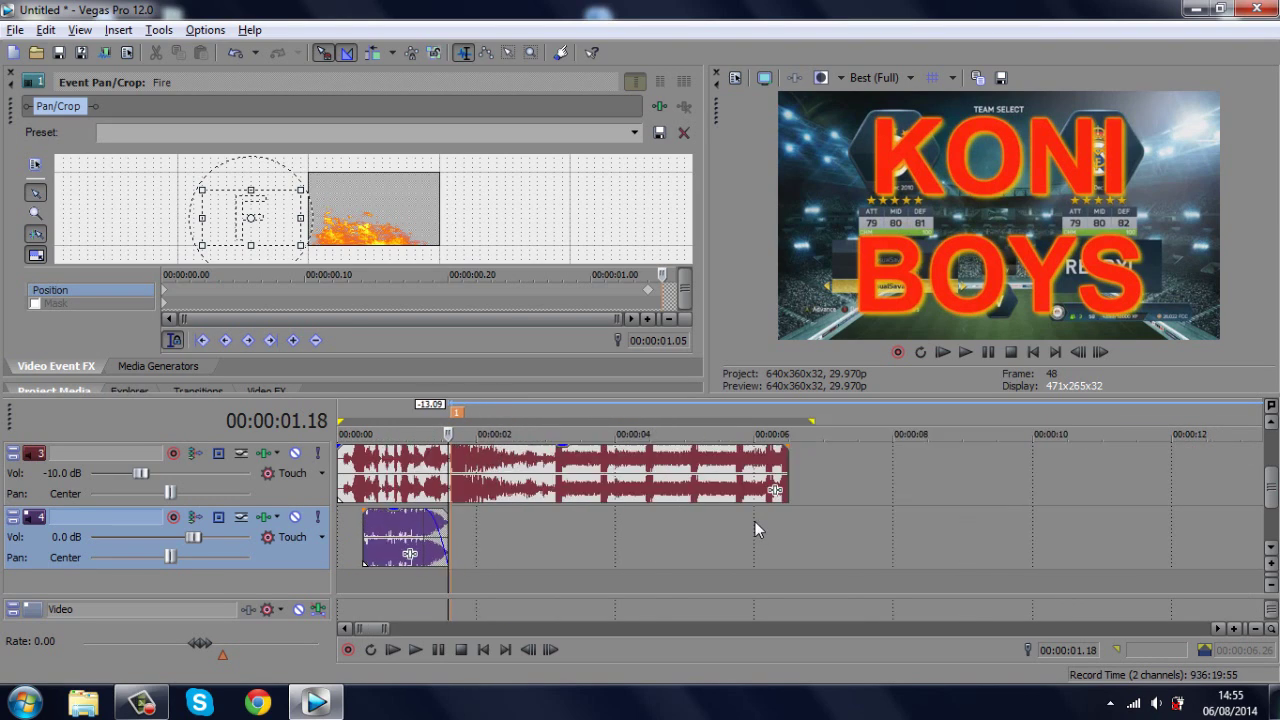
{"action": "left_click_drag", "start_coordinate": [393, 516], "coordinate": [393, 526]}
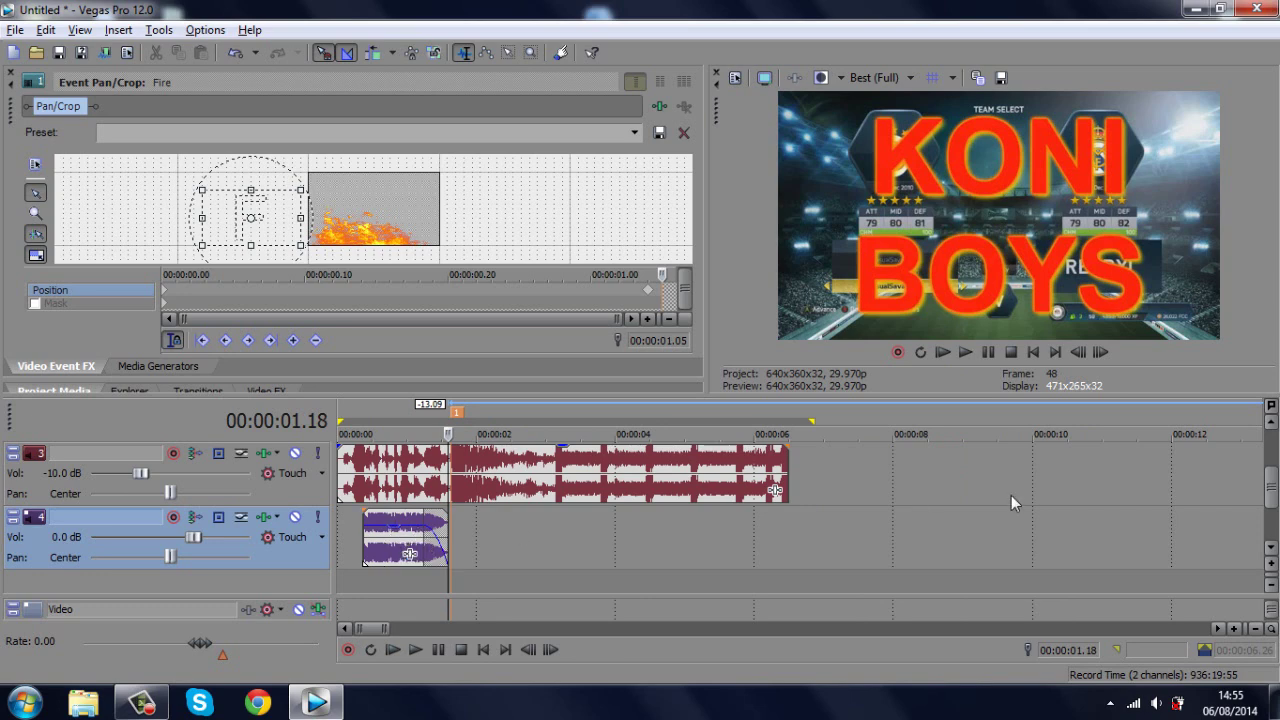
Replay the intro, then set the playhead at 00:00:01.19 where KONI BOYS begins
{"action": "left_click", "coordinate": [965, 353]}
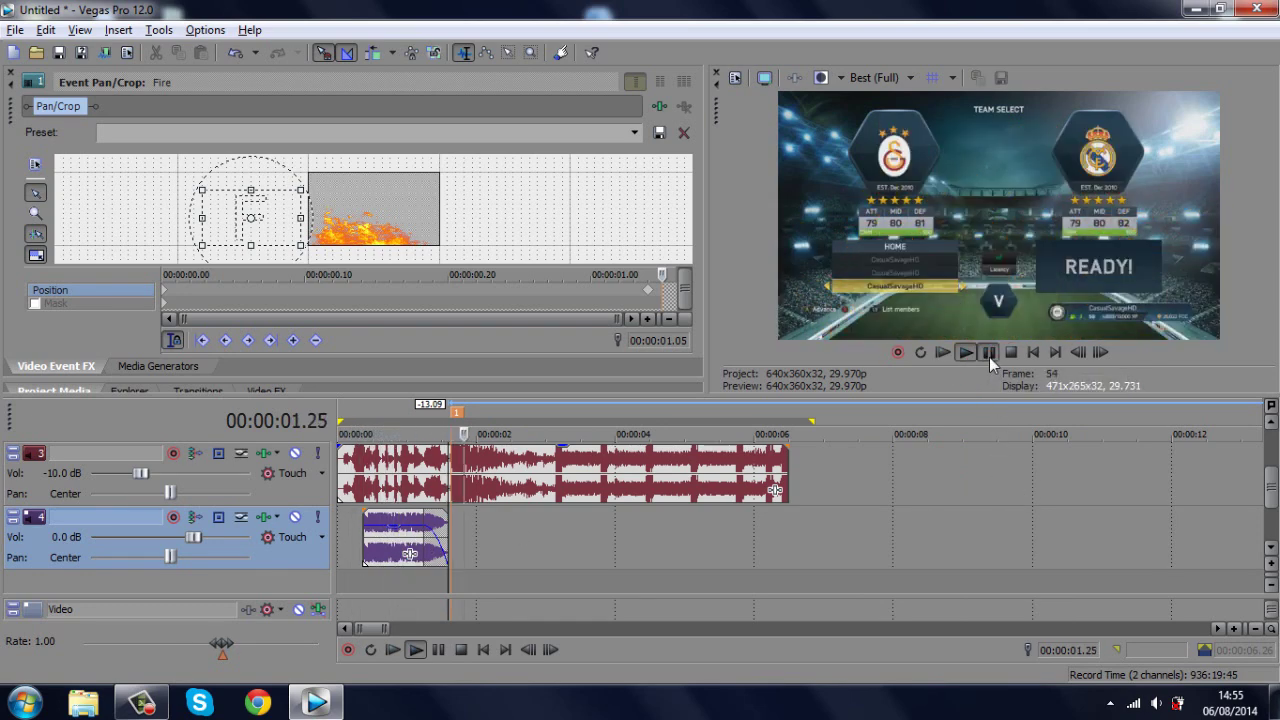
{"action": "left_click", "coordinate": [989, 356]}
{"action": "left_click", "coordinate": [990, 359]}
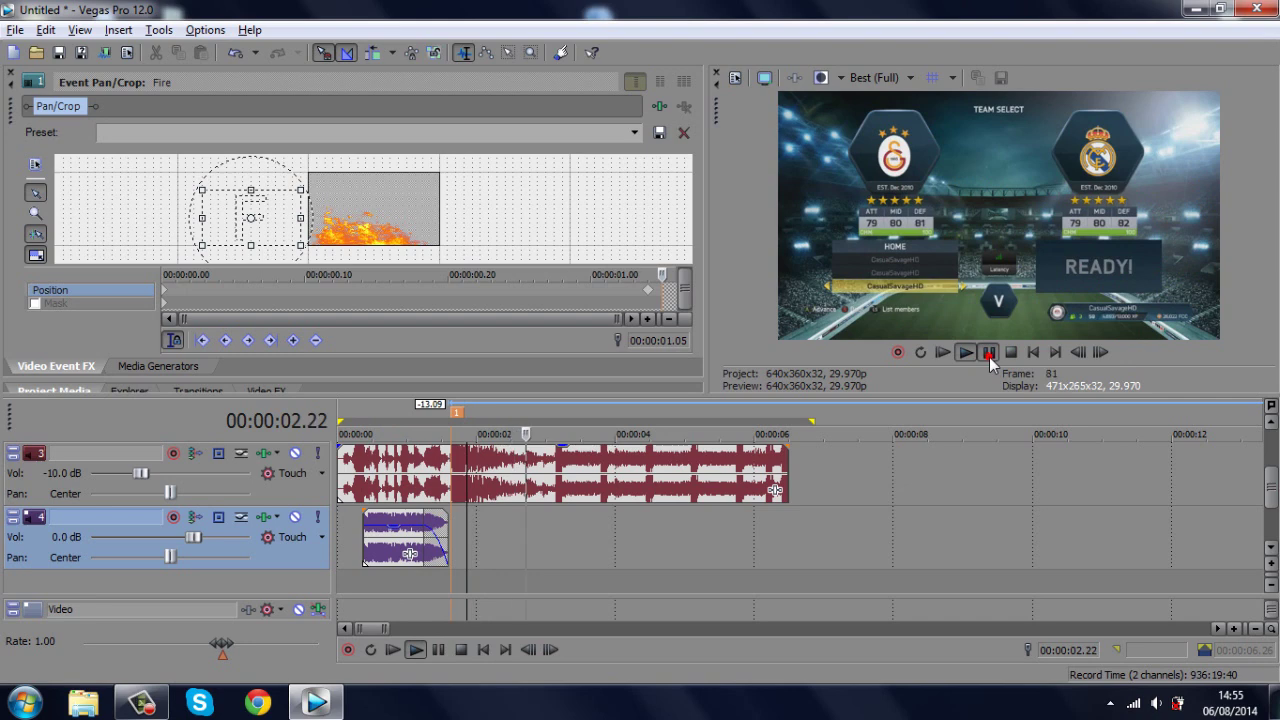
{"action": "left_click", "coordinate": [463, 559]}
{"action": "left_click", "coordinate": [1271, 435]}
{"action": "scroll", "coordinate": [411, 452], "scroll_direction": "up", "scroll_amount": 3}
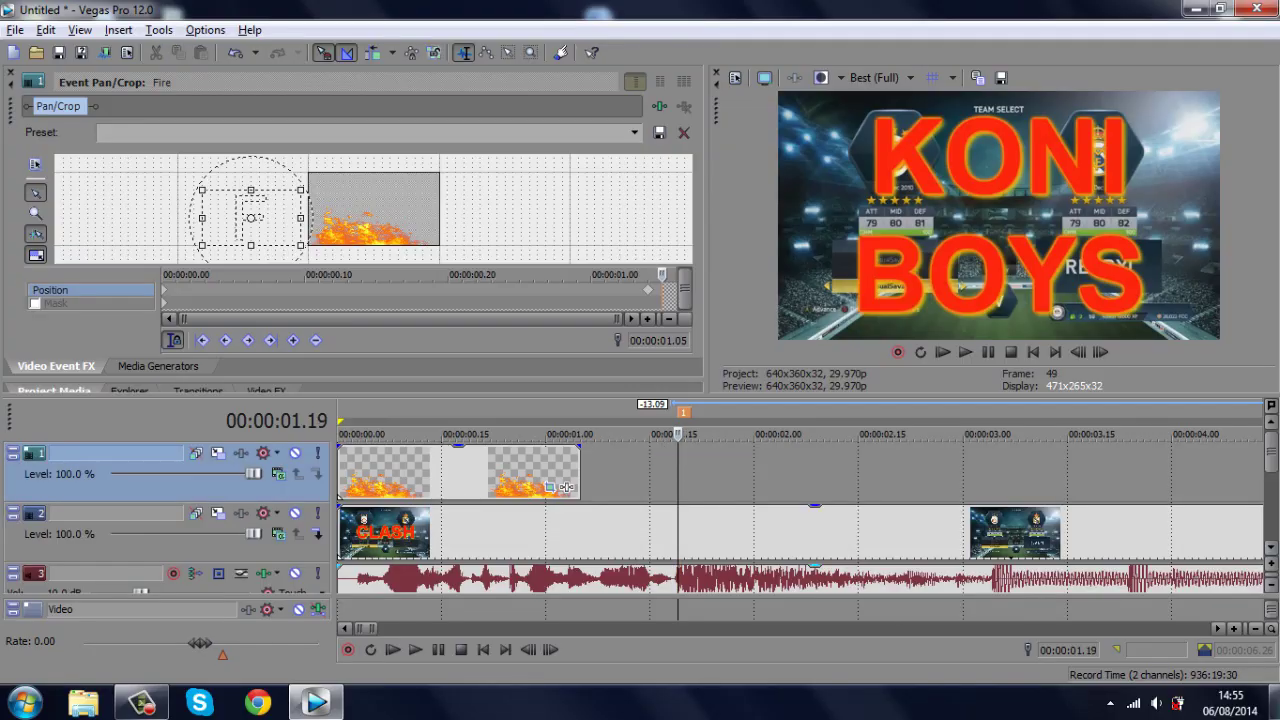
Drop Fire.png from the desktop onto track 1 at the KONI BOYS title and select it
{"action": "left_click", "coordinate": [1275, 702]}
{"action": "left_click_drag", "start_coordinate": [684, 213], "coordinate": [692, 490]}
{"action": "scroll", "coordinate": [693, 493], "scroll_direction": "down", "scroll_amount": 3}
{"action": "scroll", "coordinate": [693, 493], "scroll_direction": "down", "scroll_amount": 2}
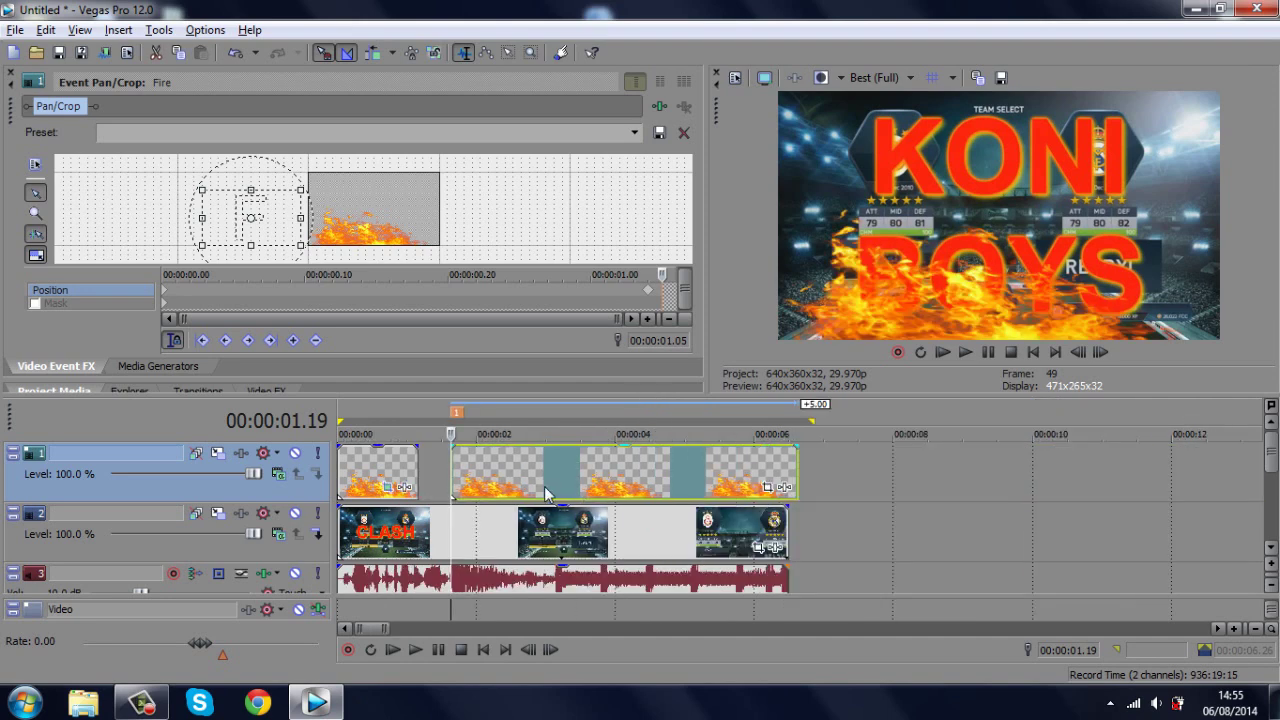
{"action": "left_click", "coordinate": [355, 490]}
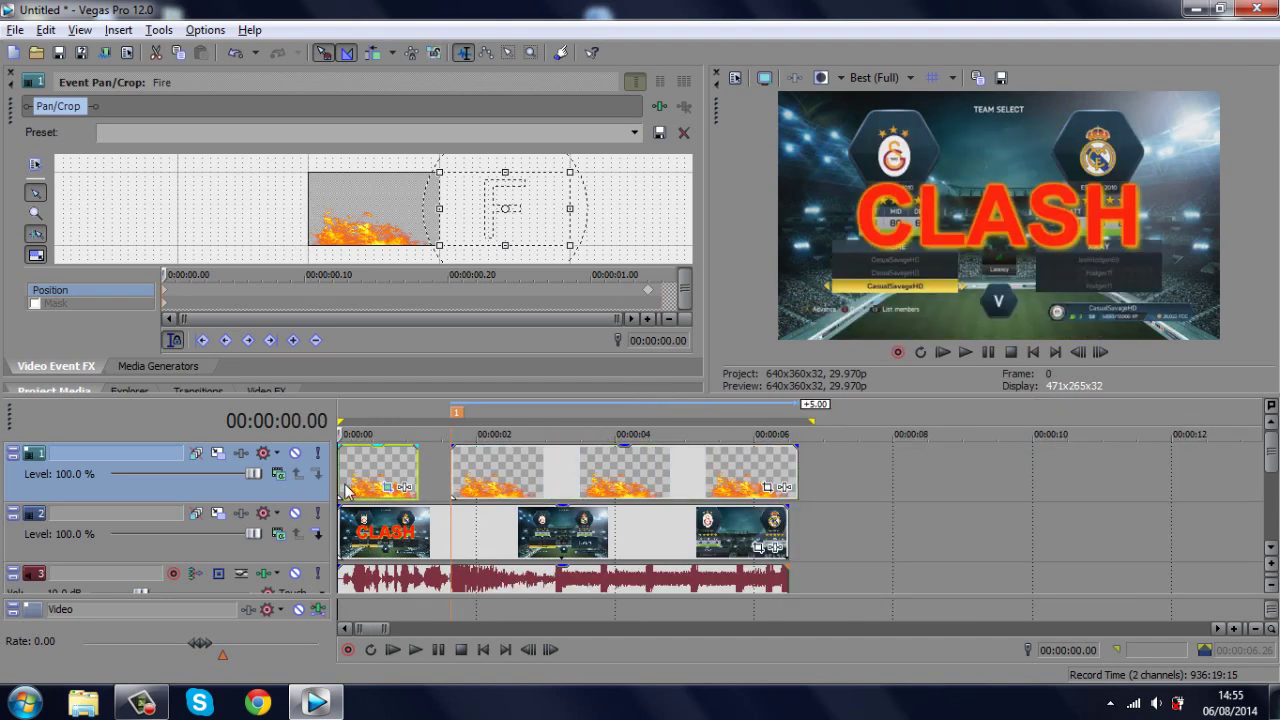
{"action": "left_click", "coordinate": [465, 490]}
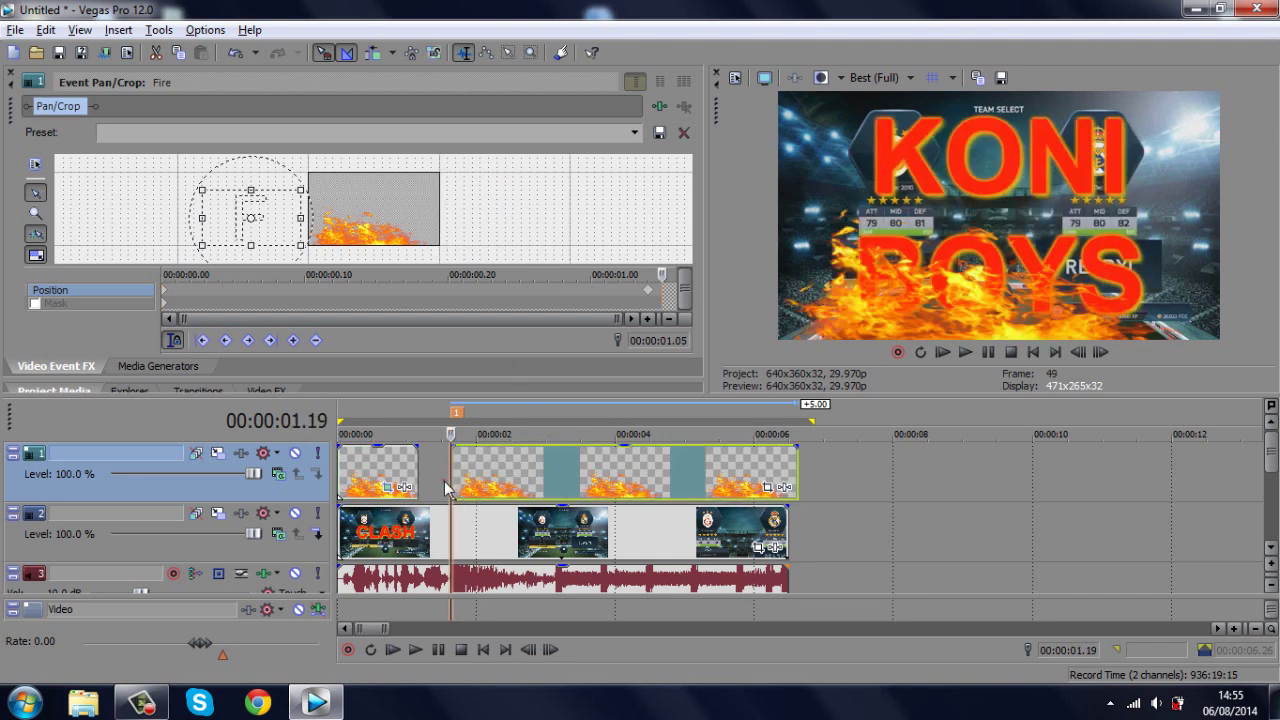
In Event Pan/Crop, shift the frame left to reposition the second fire image
{"action": "left_click", "coordinate": [462, 471]}
{"action": "left_click", "coordinate": [769, 489]}
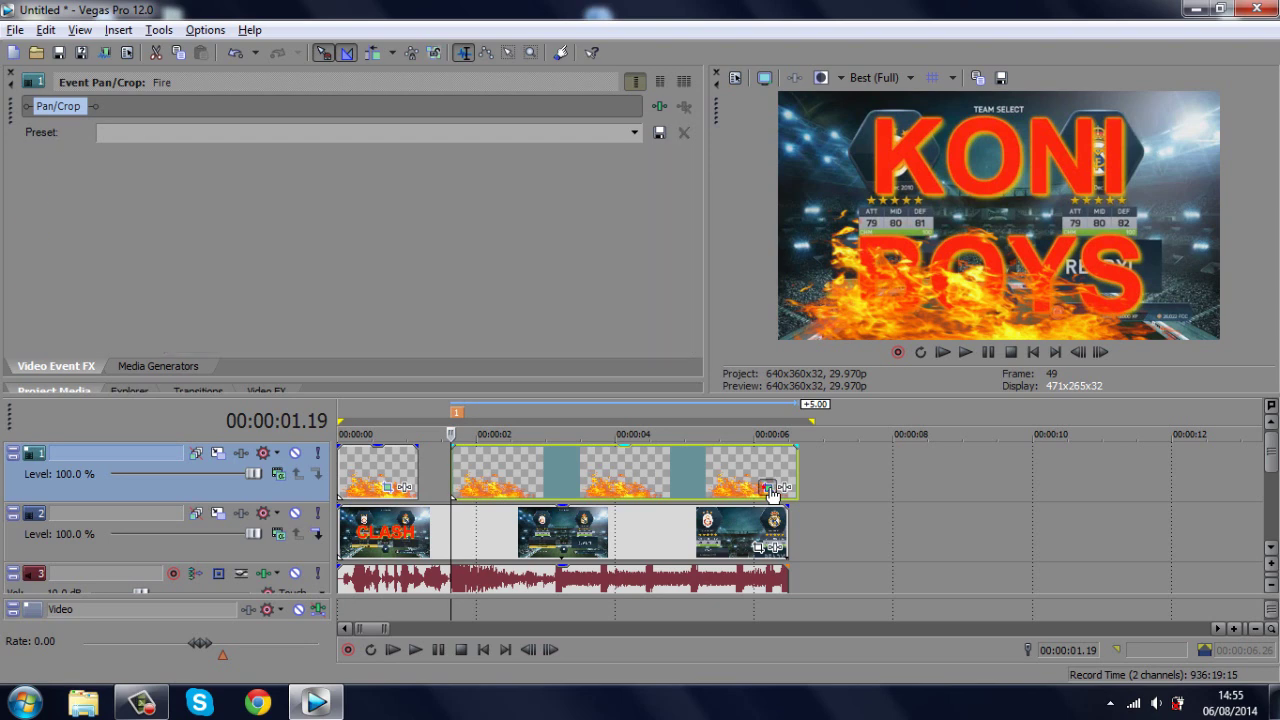
{"action": "left_click_drag", "start_coordinate": [430, 227], "coordinate": [299, 227]}
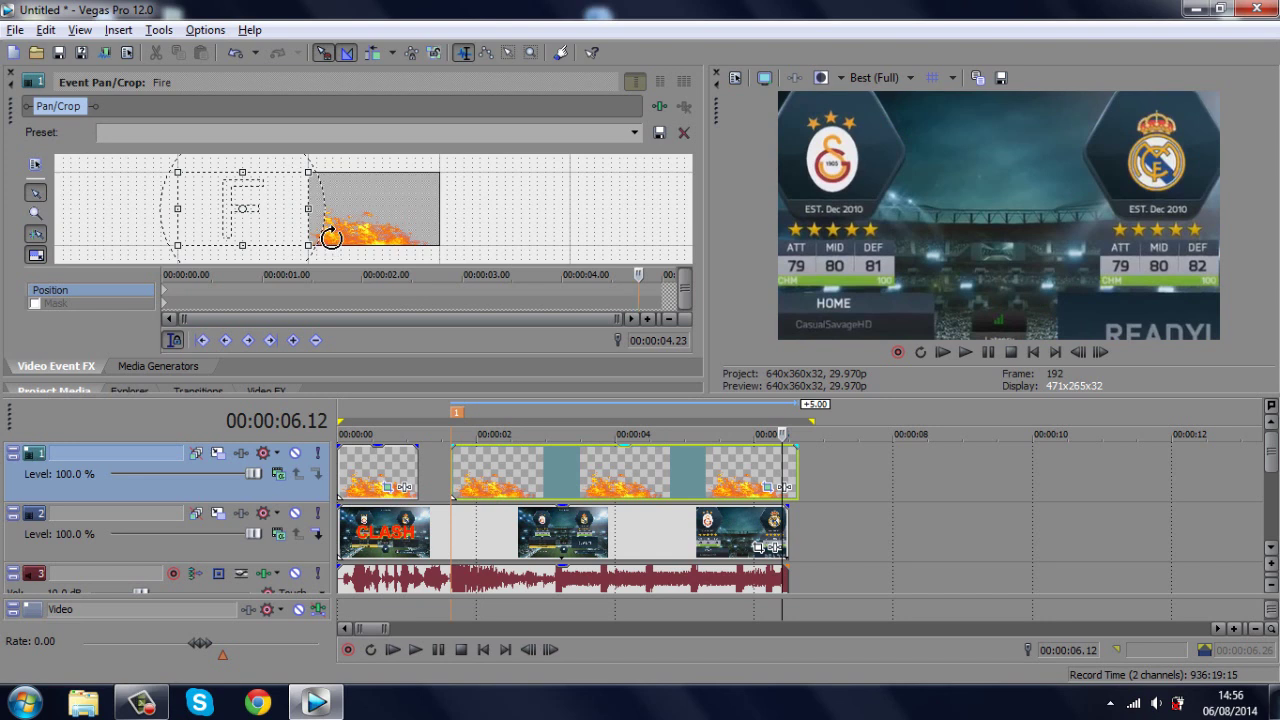
Play from the KONI BOYS title and trim the fire clip to end at 00:00:02.27
{"action": "left_click", "coordinate": [452, 468]}
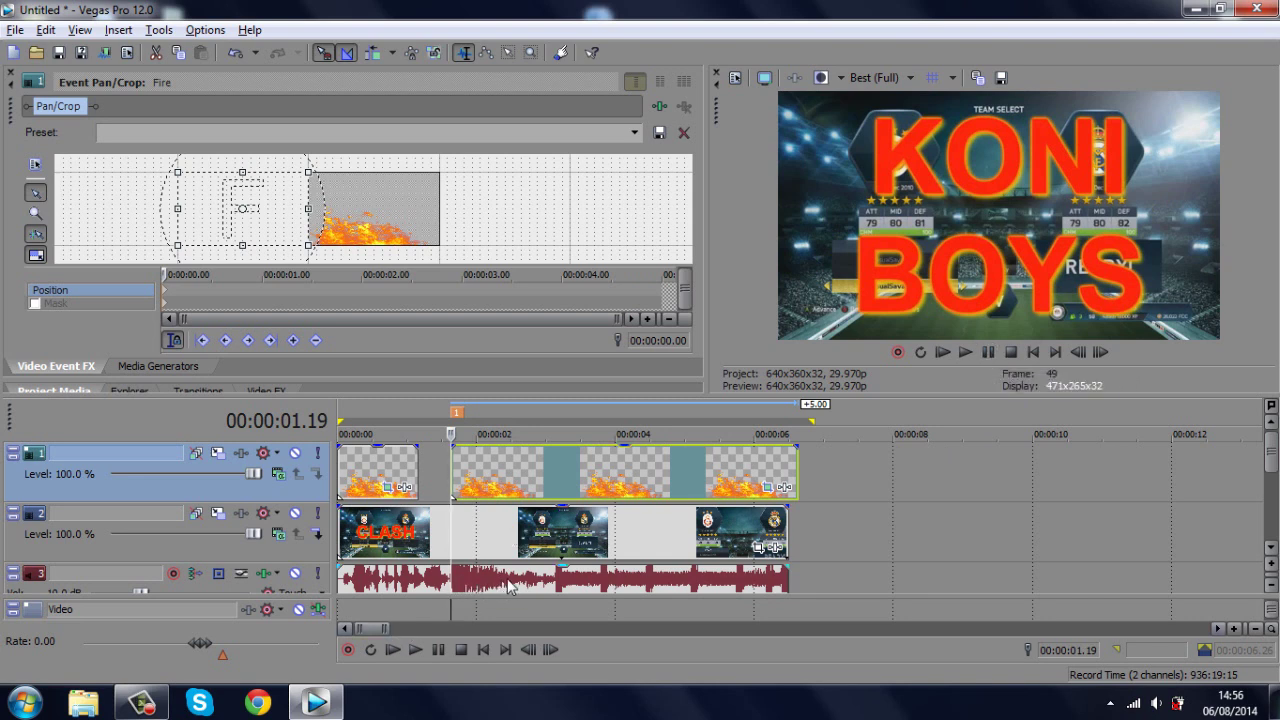
{"action": "left_click", "coordinate": [965, 352]}
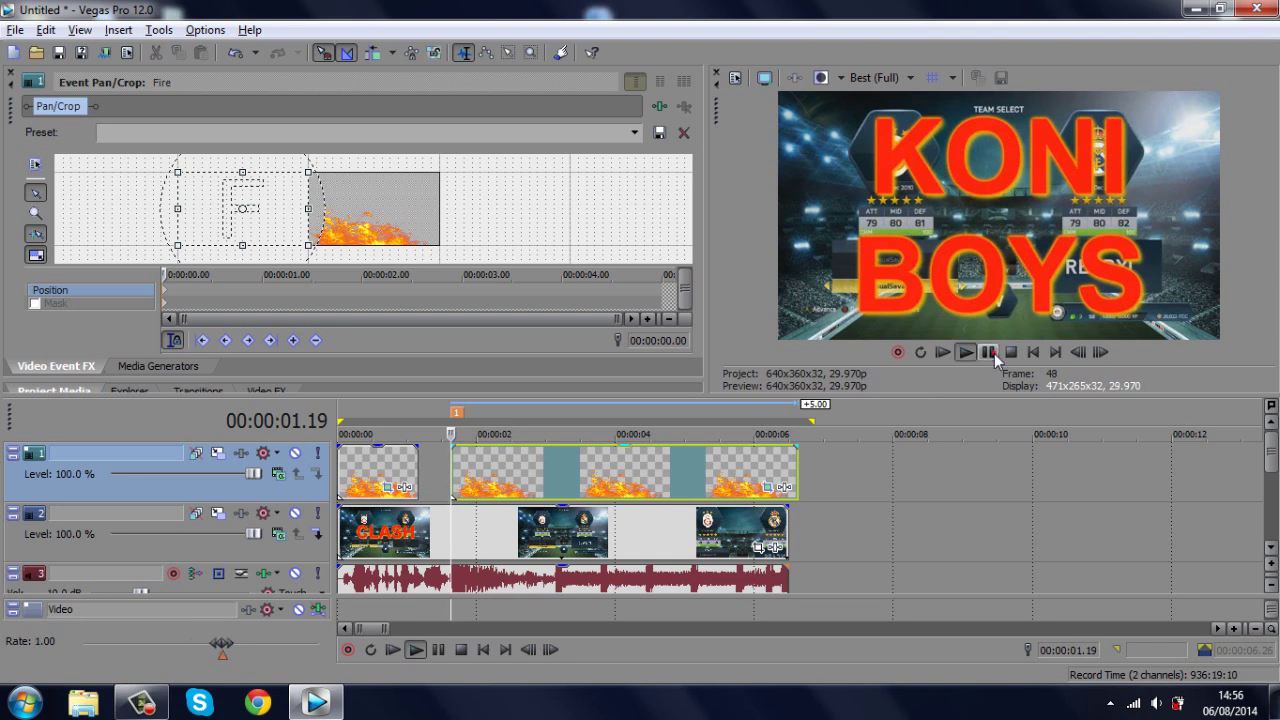
{"action": "left_click", "coordinate": [988, 353]}
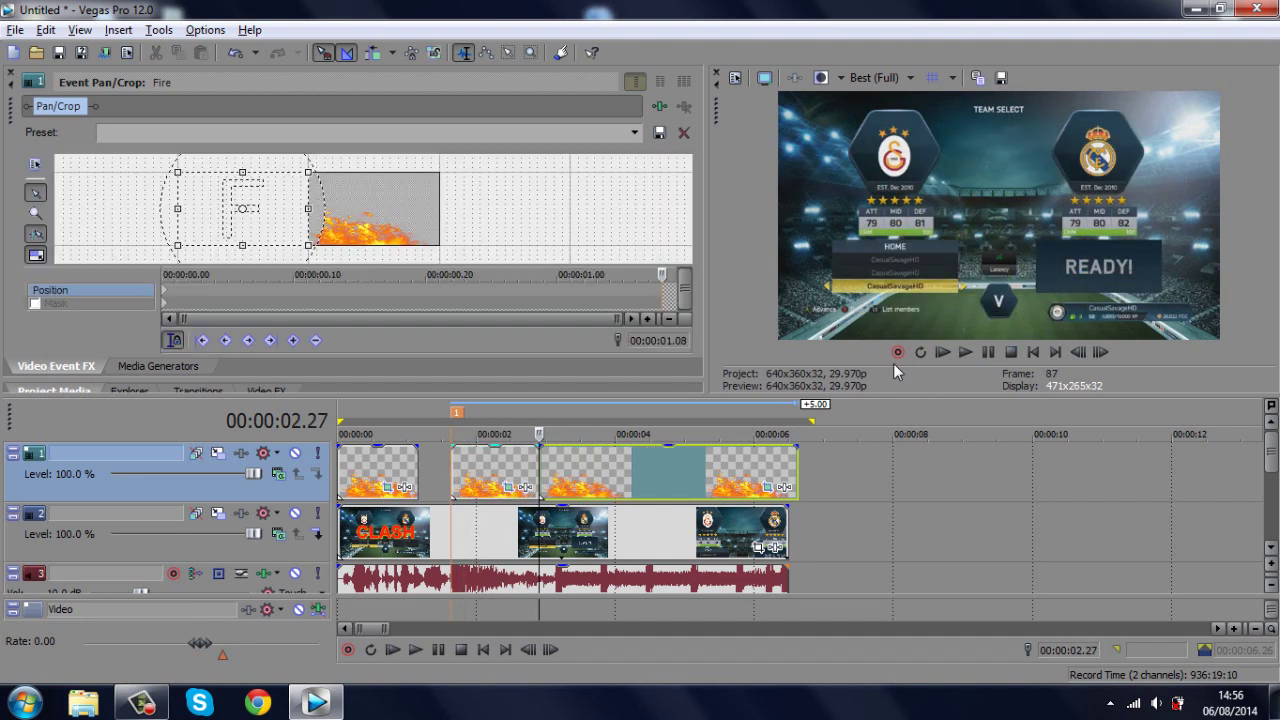
{"action": "key", "text": "alt+]"}
One frame before the clip's end, move the Pan/Crop frame right and shrink it so the flames shift and look larger
{"action": "left_click", "coordinate": [455, 492]}
{"action": "scroll", "coordinate": [546, 475], "scroll_direction": "up", "scroll_amount": 2}
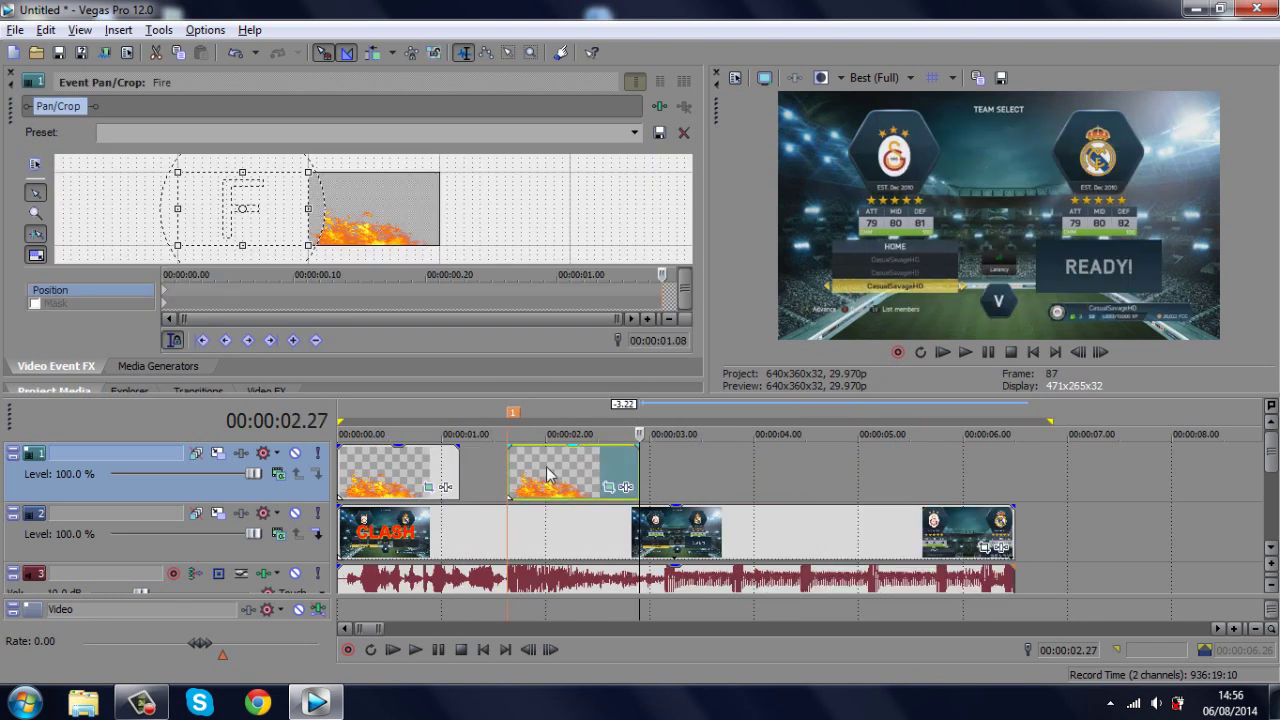
{"action": "key", "text": "Left"}
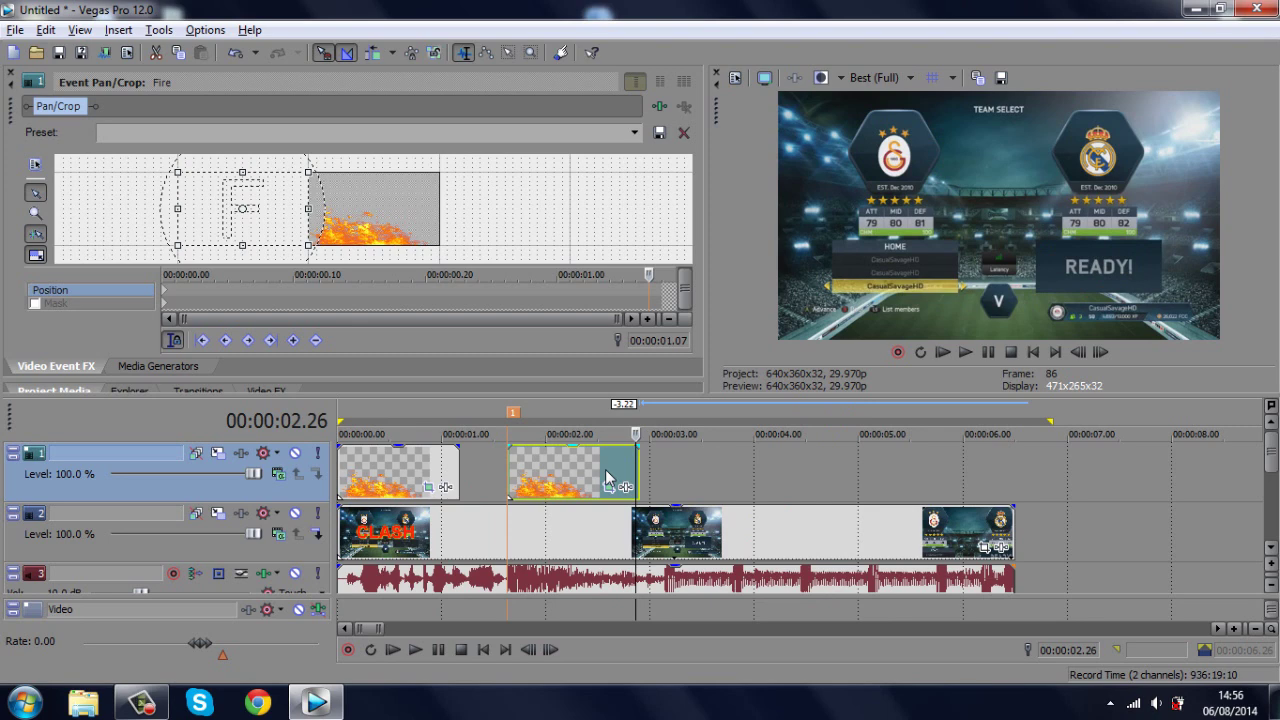
{"action": "scroll", "coordinate": [588, 469], "scroll_direction": "down", "scroll_amount": 2}
{"action": "left_click_drag", "start_coordinate": [307, 244], "coordinate": [436, 245]}
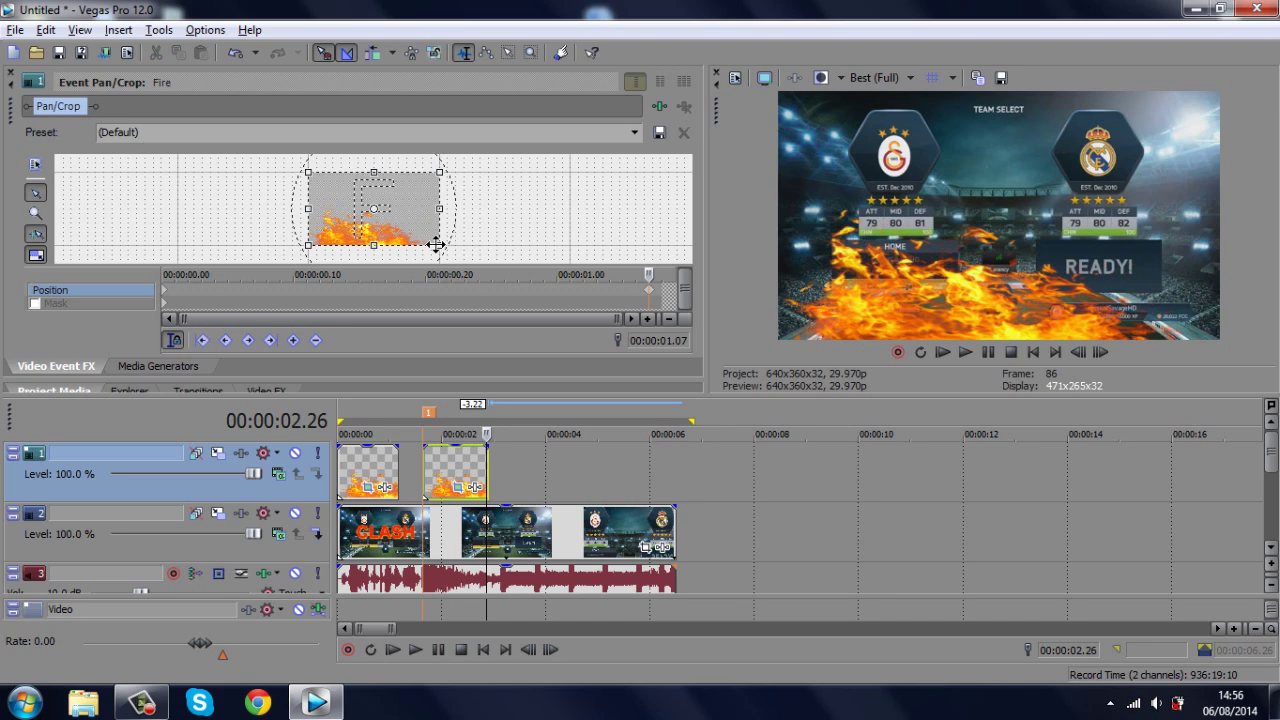
{"action": "left_click_drag", "start_coordinate": [390, 183], "coordinate": [535, 236]}
Play the finished intro with its fire overlays and close the Rendering complete notice
{"action": "left_click", "coordinate": [943, 356]}
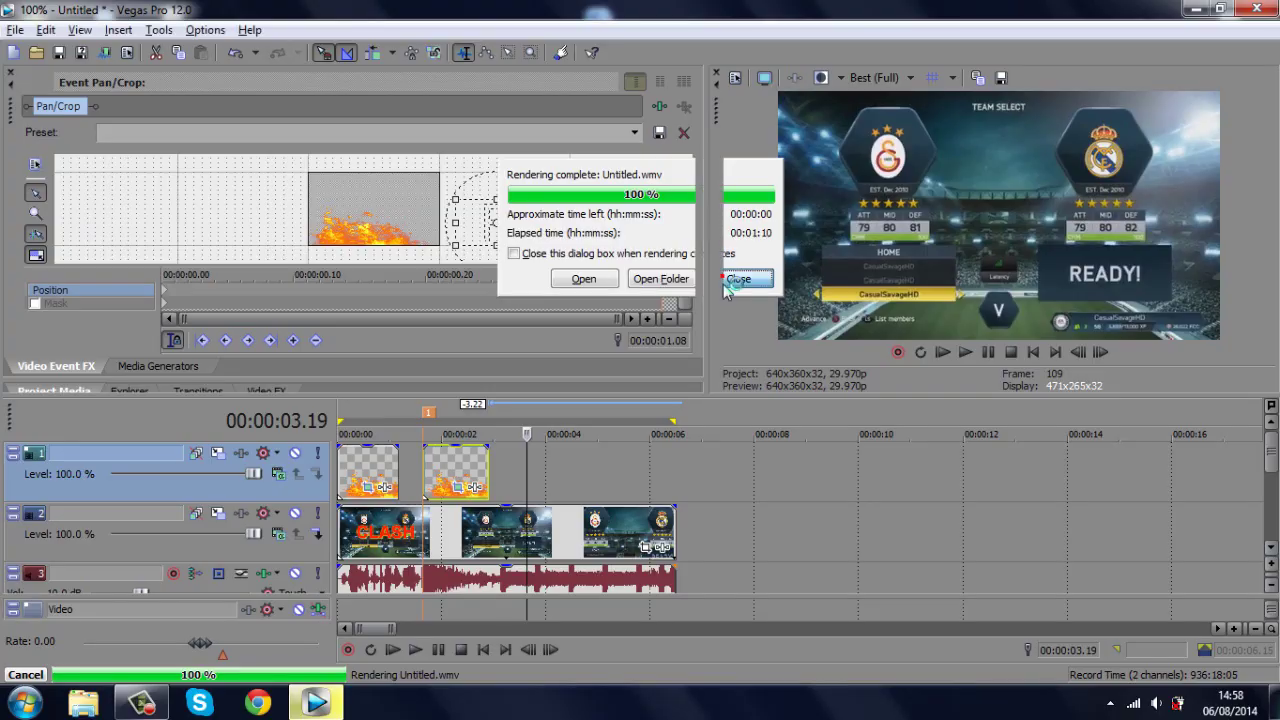
{"action": "left_click", "coordinate": [722, 276]}
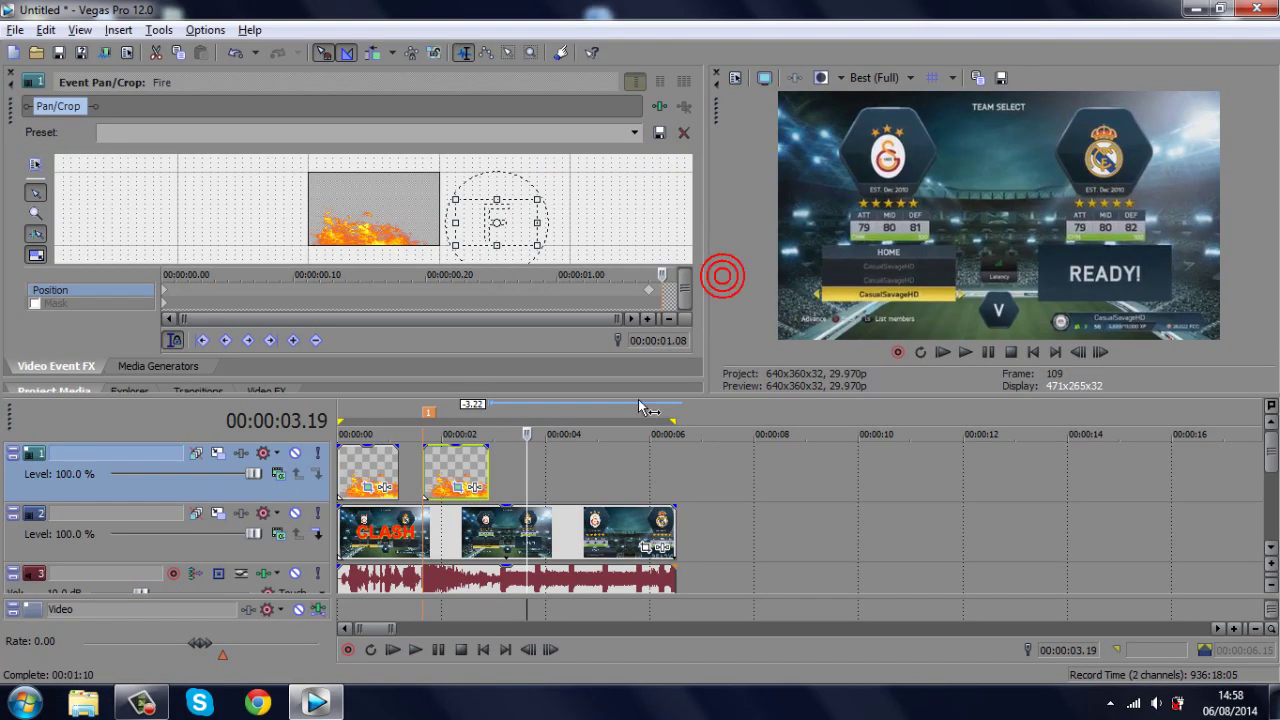
Check where the first fire clip ends, hiding and restoring the track list with Ctrl+Shift+D
{"action": "left_click", "coordinate": [355, 487]}
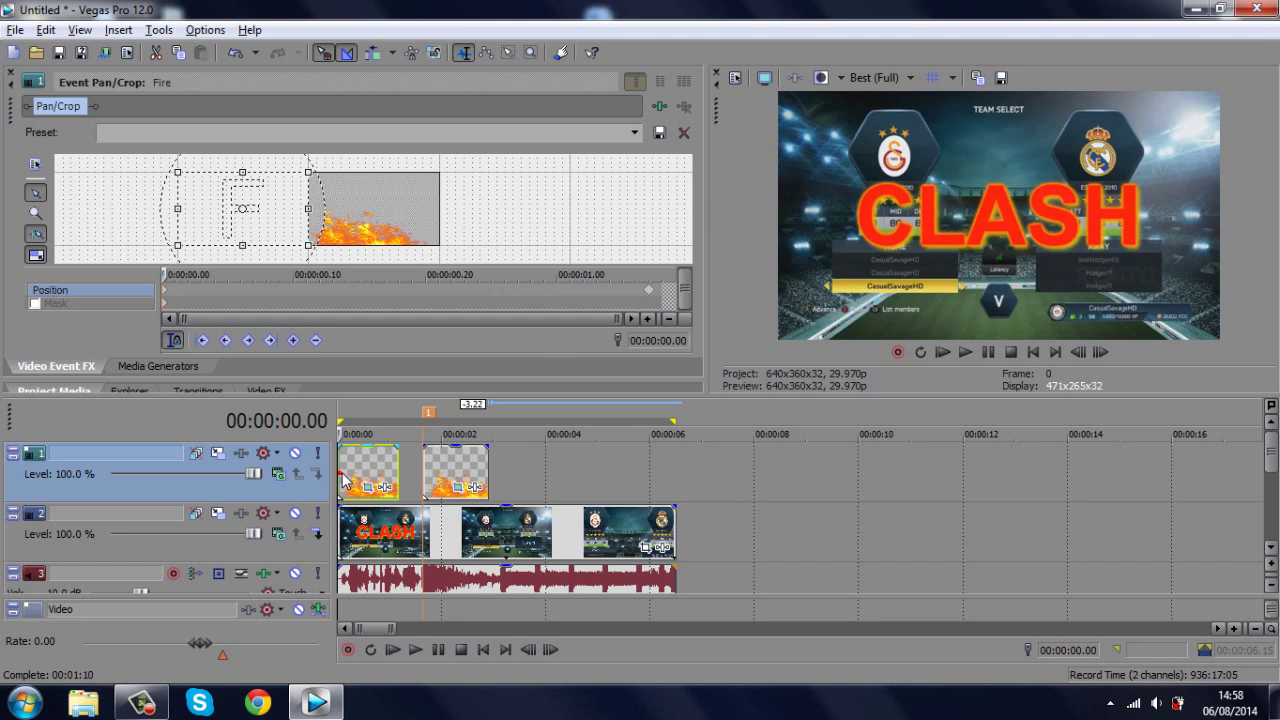
{"action": "left_click", "coordinate": [398, 485]}
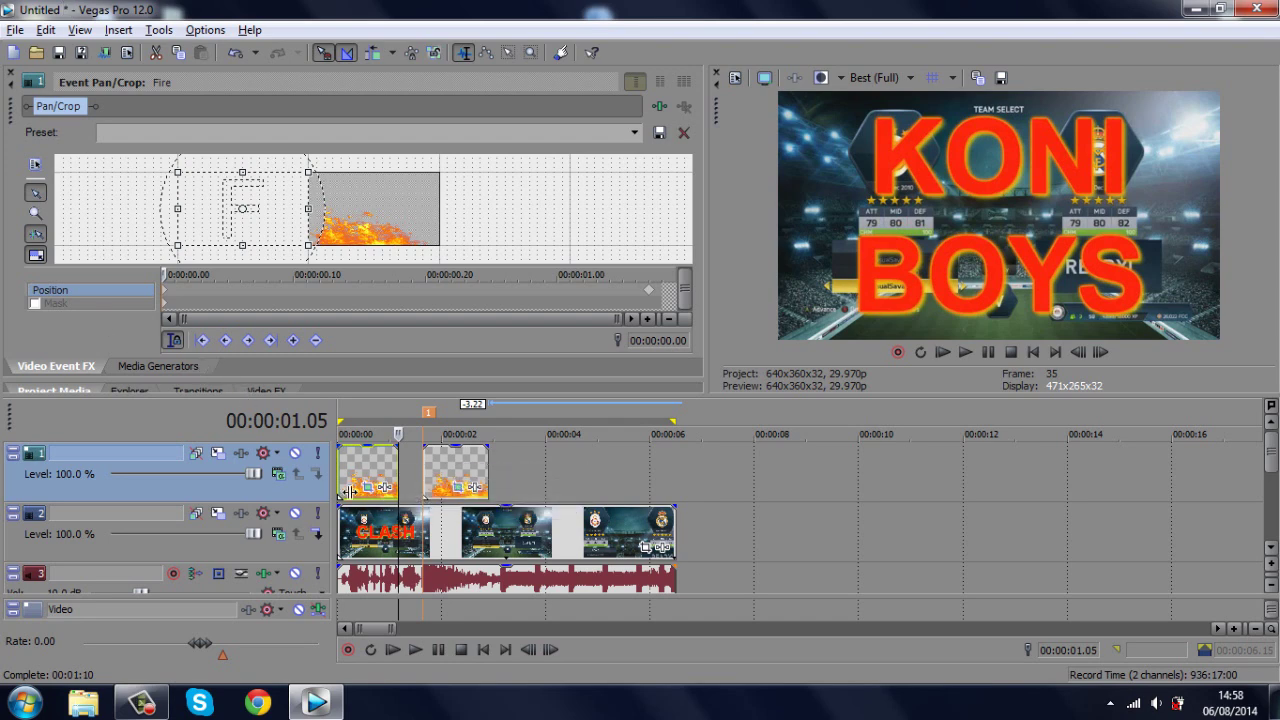
{"action": "key", "text": "ctrl+shift+d"}
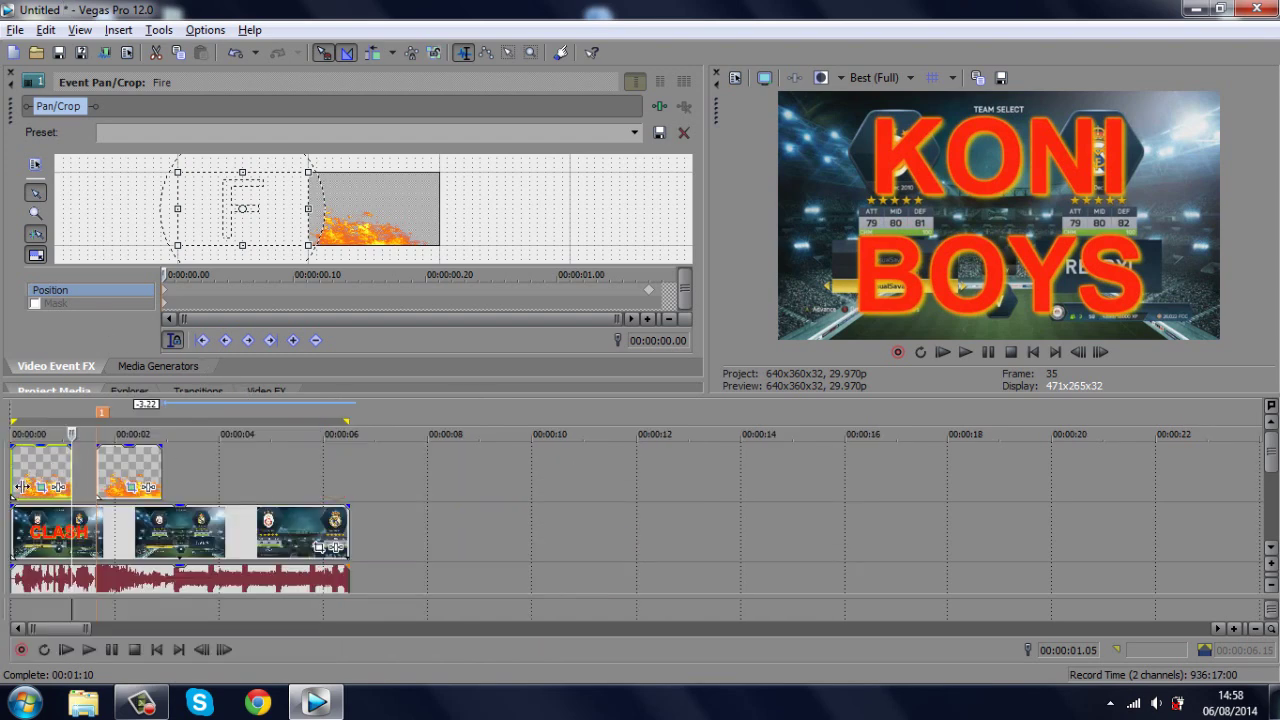
{"action": "key", "text": "ctrl+shift+d"}
Check the second fire clip's start and the footage at 00:00:04.12, then minimize Vegas Pro
{"action": "left_click", "coordinate": [357, 487]}
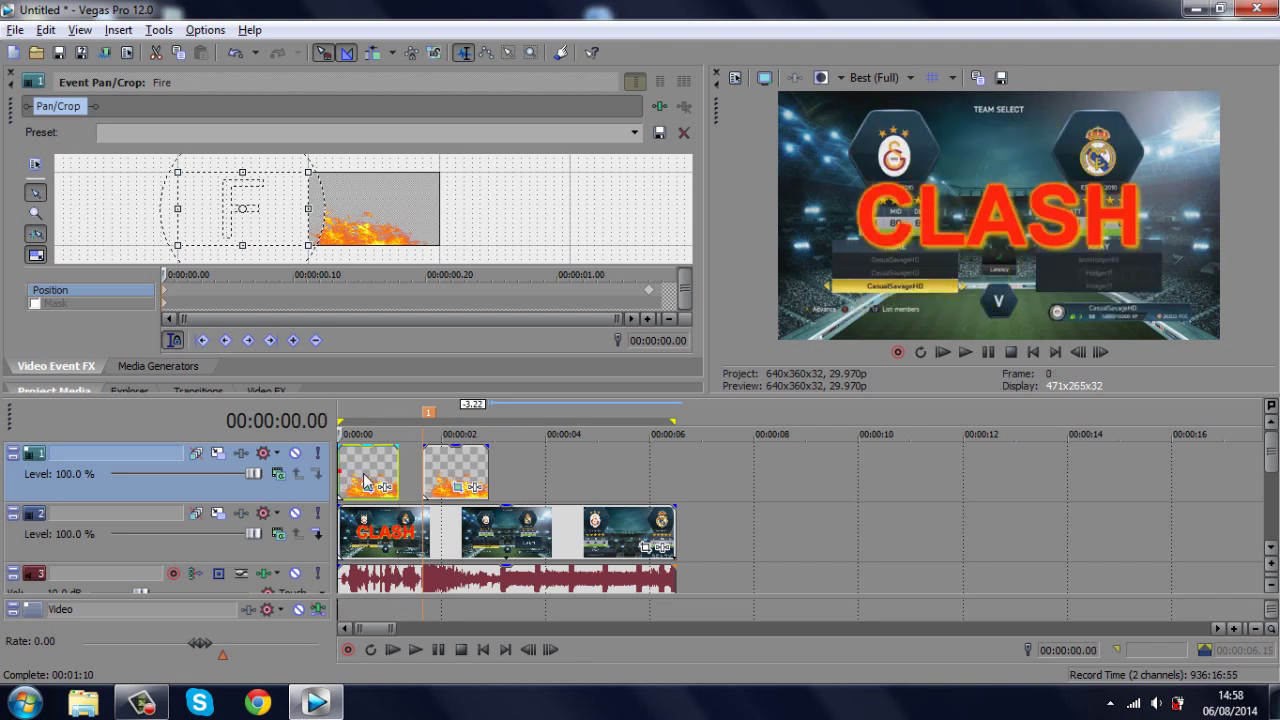
{"action": "left_click", "coordinate": [422, 474]}
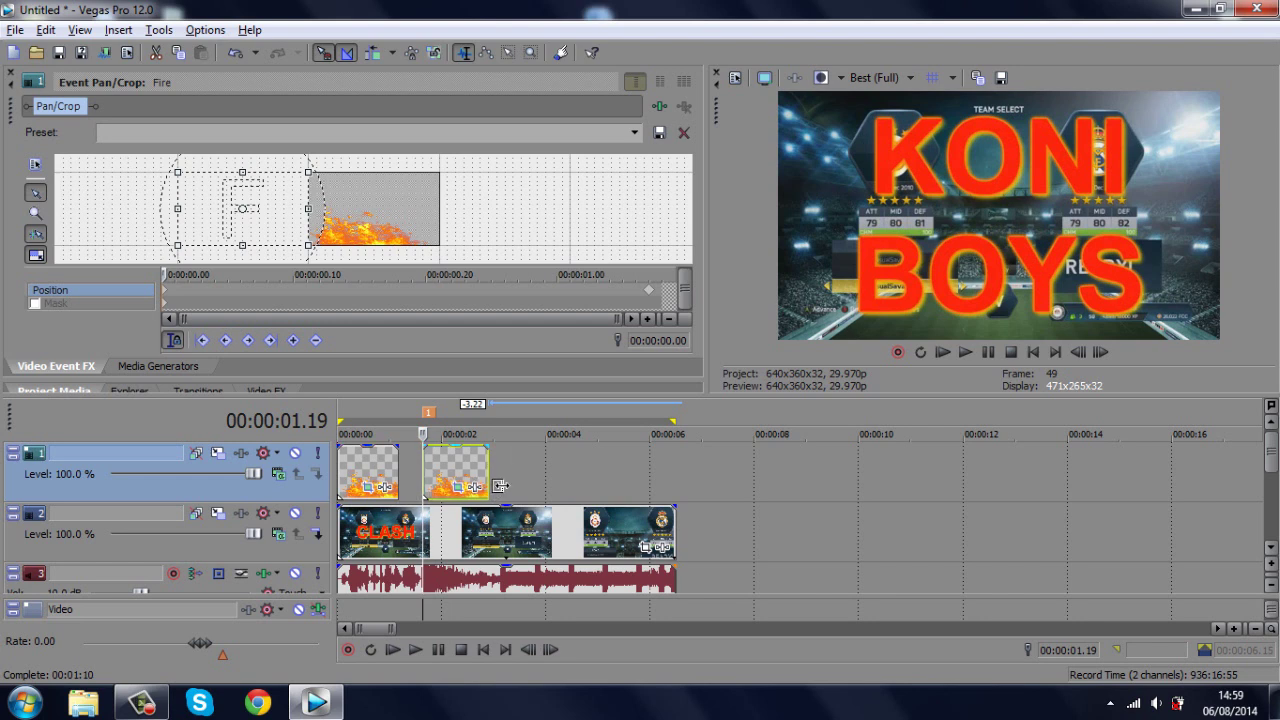
{"action": "left_click", "coordinate": [566, 464]}
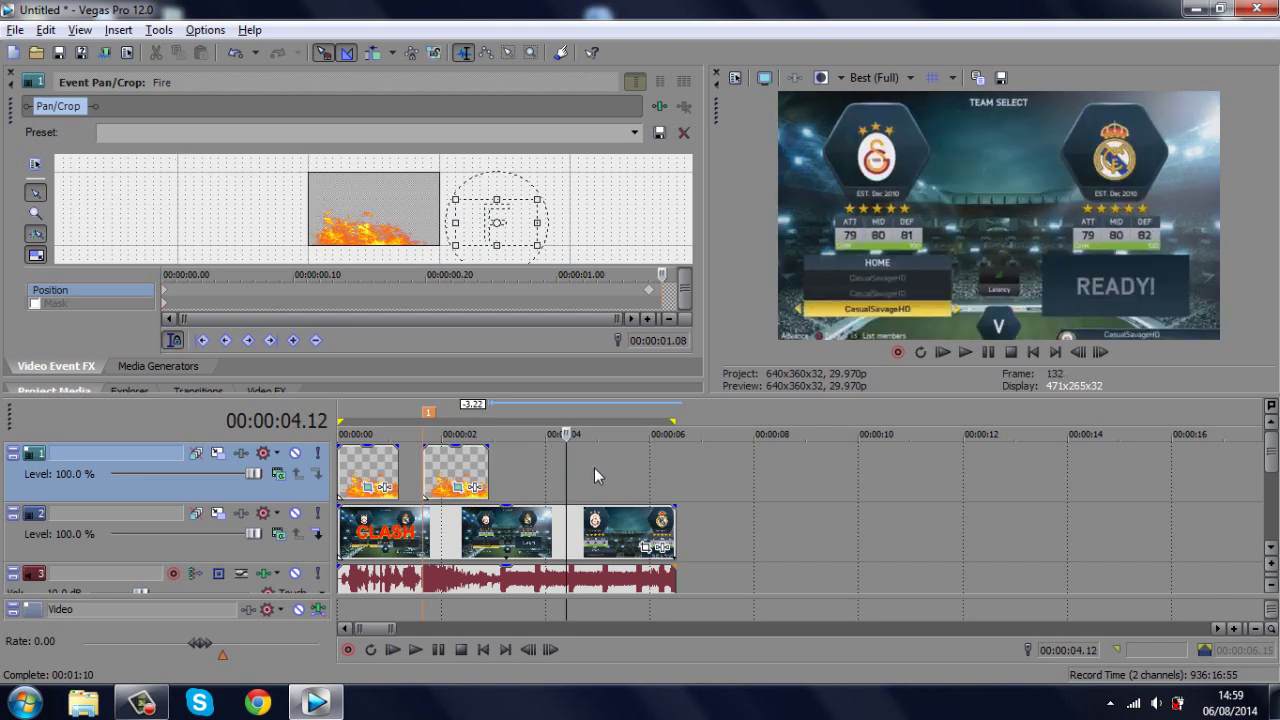
{"action": "left_click", "coordinate": [1188, 11]}
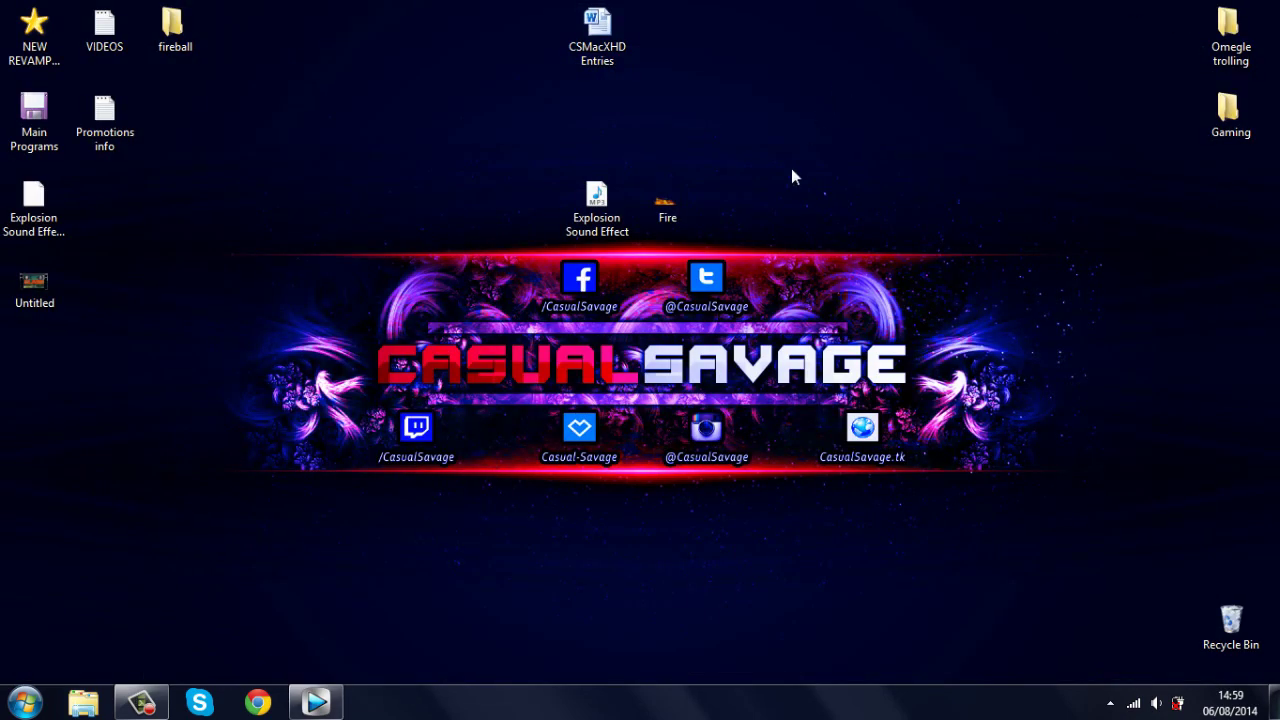